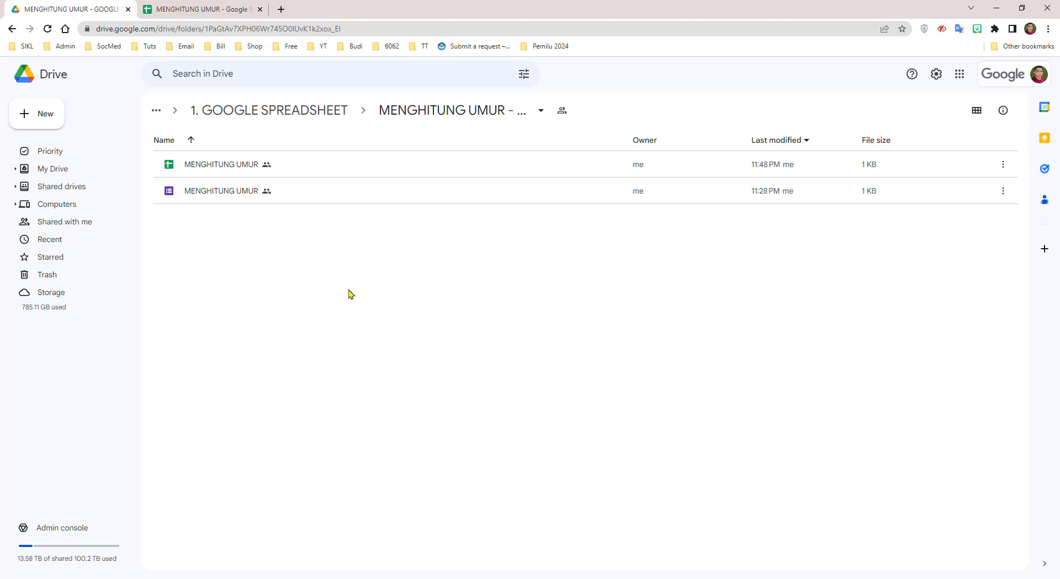
Open the MENGHITUNG UMUR form in preview and enter a respondent name
{"action": "double_click", "coordinate": [237, 193]}
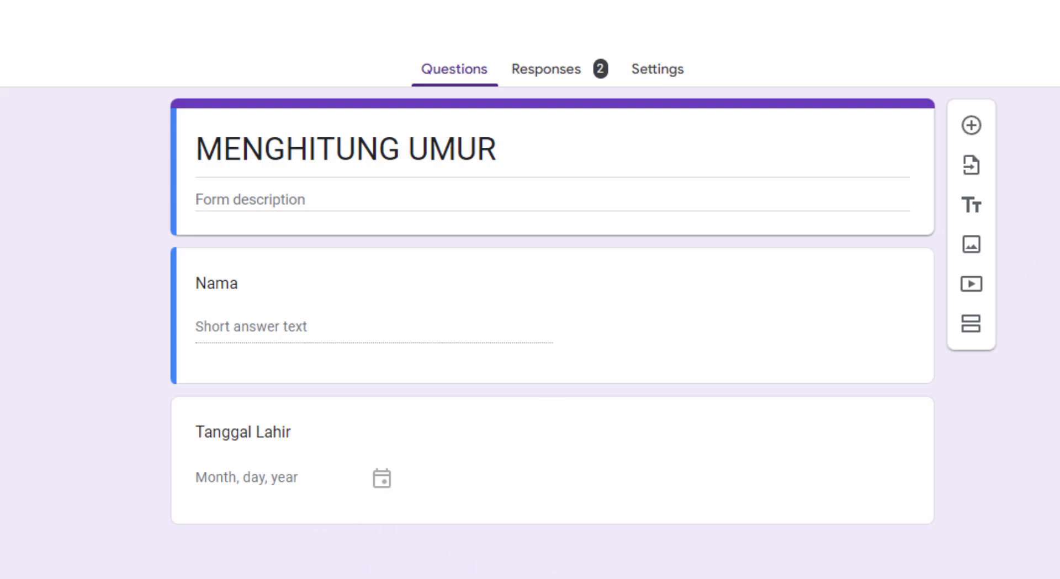
{"action": "left_click", "coordinate": [1044, 14]}
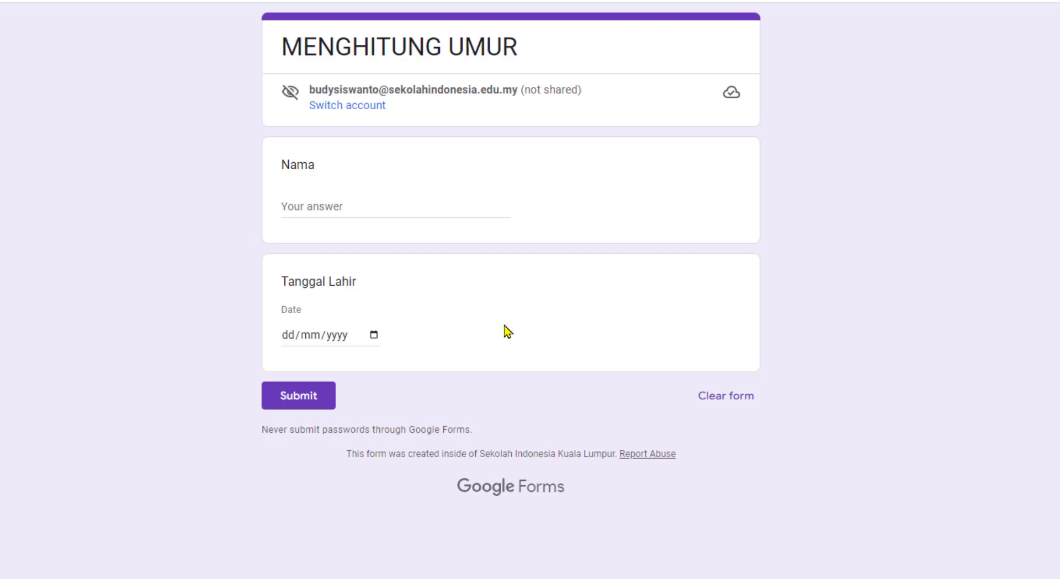
{"action": "left_click", "coordinate": [379, 208]}
{"action": "type", "text": "b"}
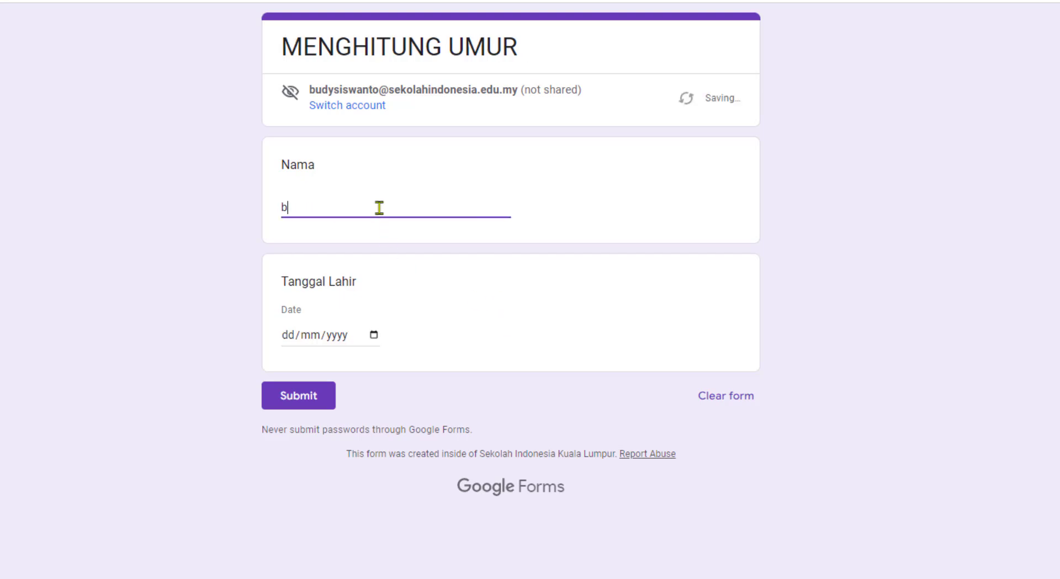
{"action": "type", "text": "udi"}
Set the birth date to 19 June 2018 and submit the response
{"action": "left_click", "coordinate": [374, 335]}
{"action": "left_click", "coordinate": [347, 367]}
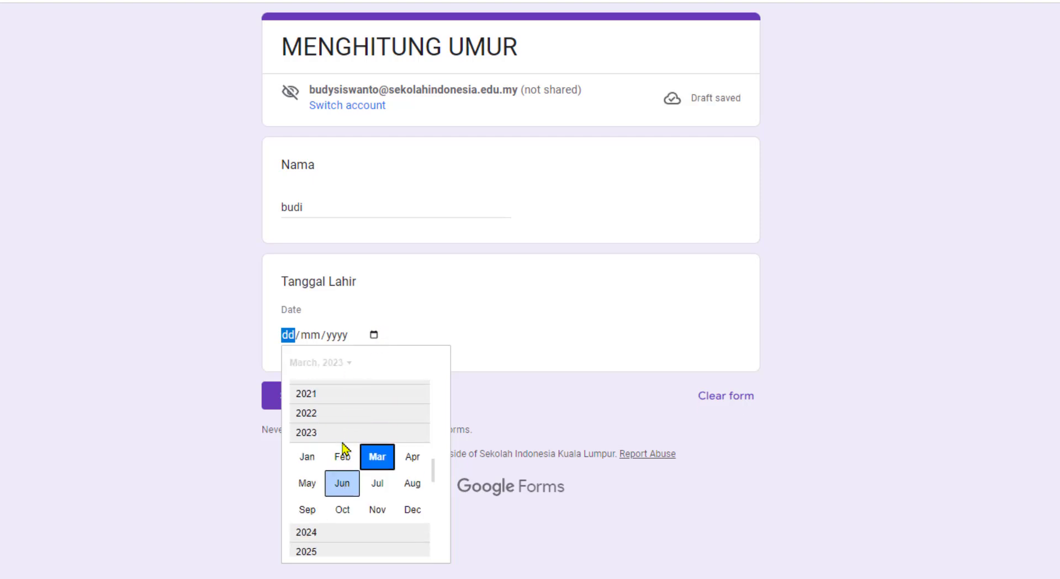
{"action": "scroll", "coordinate": [343, 448], "scroll_direction": "up", "scroll_amount": 3}
{"action": "left_click", "coordinate": [319, 413]}
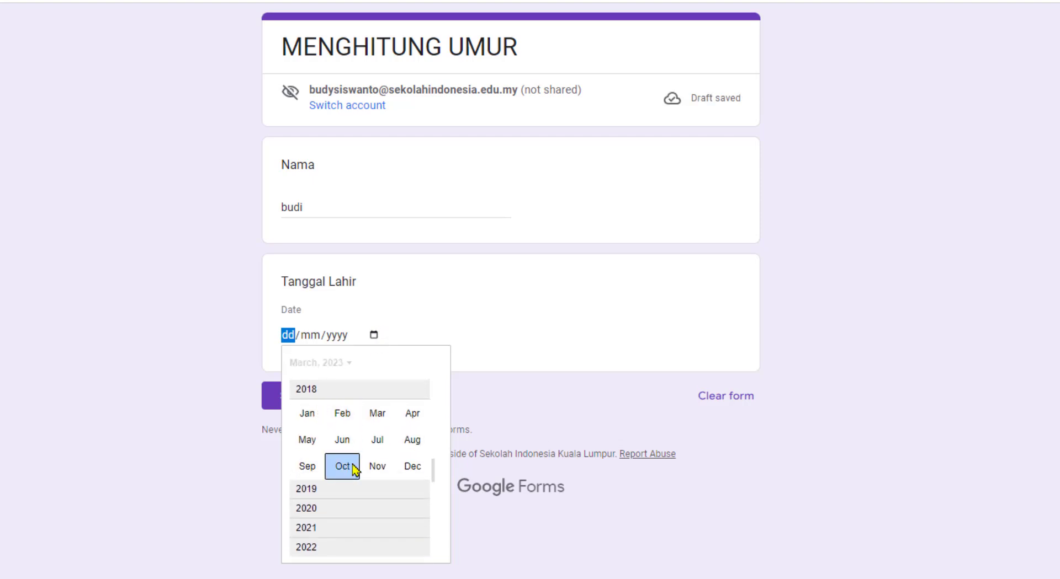
{"action": "left_click", "coordinate": [343, 440]}
{"action": "left_click", "coordinate": [346, 481]}
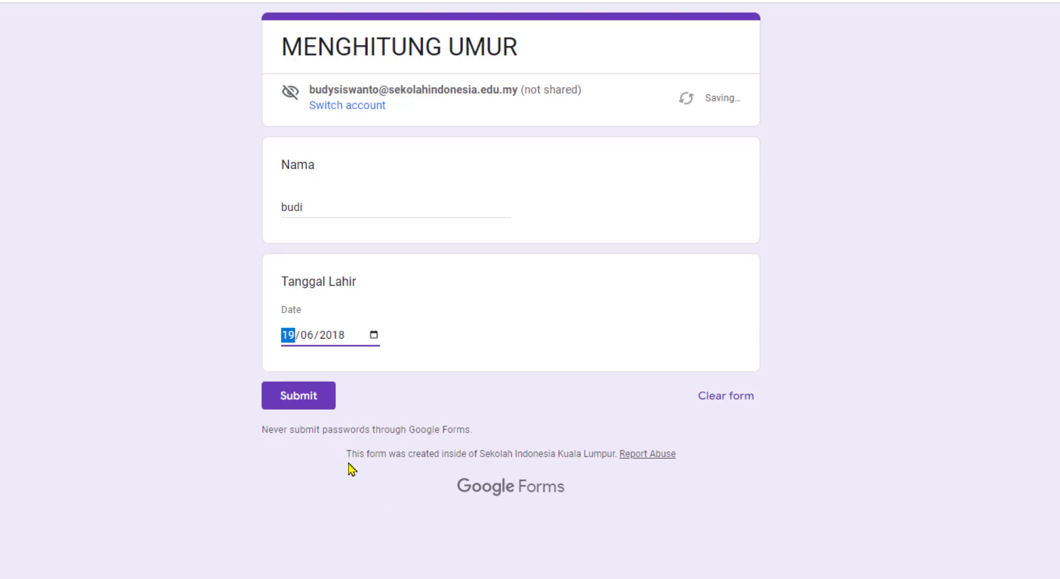
{"action": "left_click", "coordinate": [324, 397]}
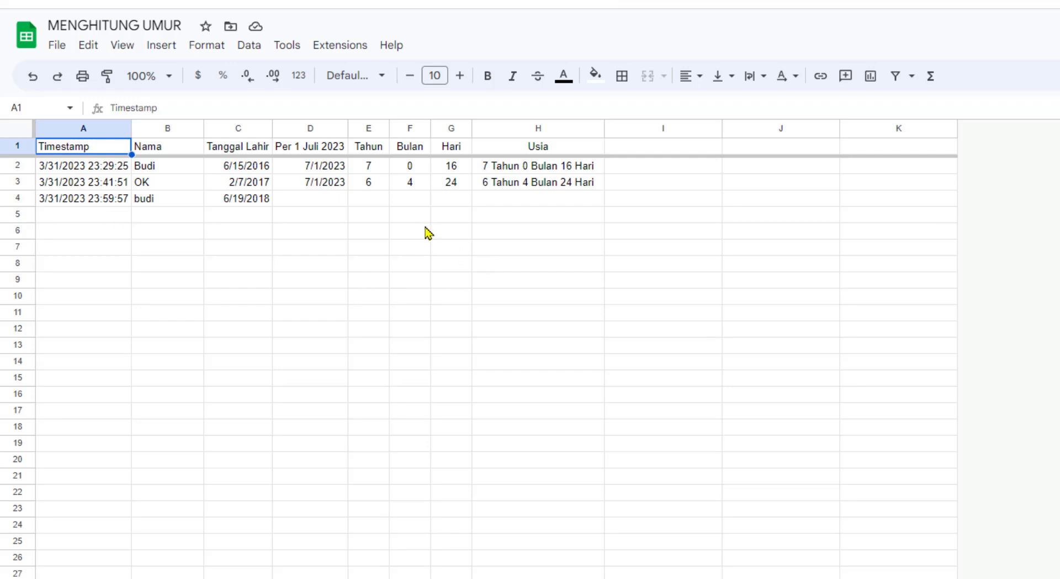
{"action": "left_click_drag", "start_coordinate": [369, 128], "coordinate": [506, 131]}
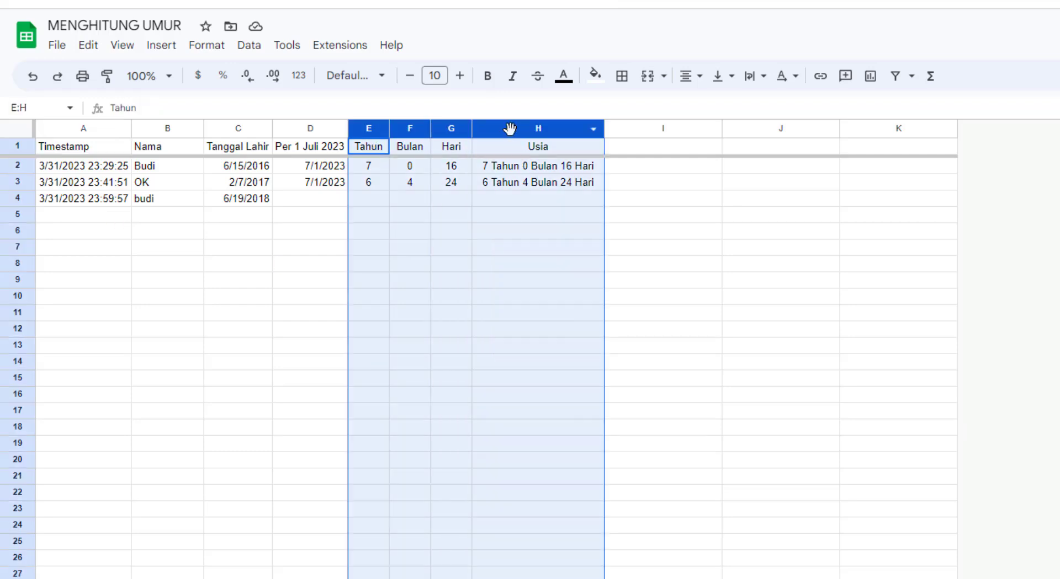
{"action": "right_click", "coordinate": [507, 131]}
{"action": "left_click", "coordinate": [565, 360]}
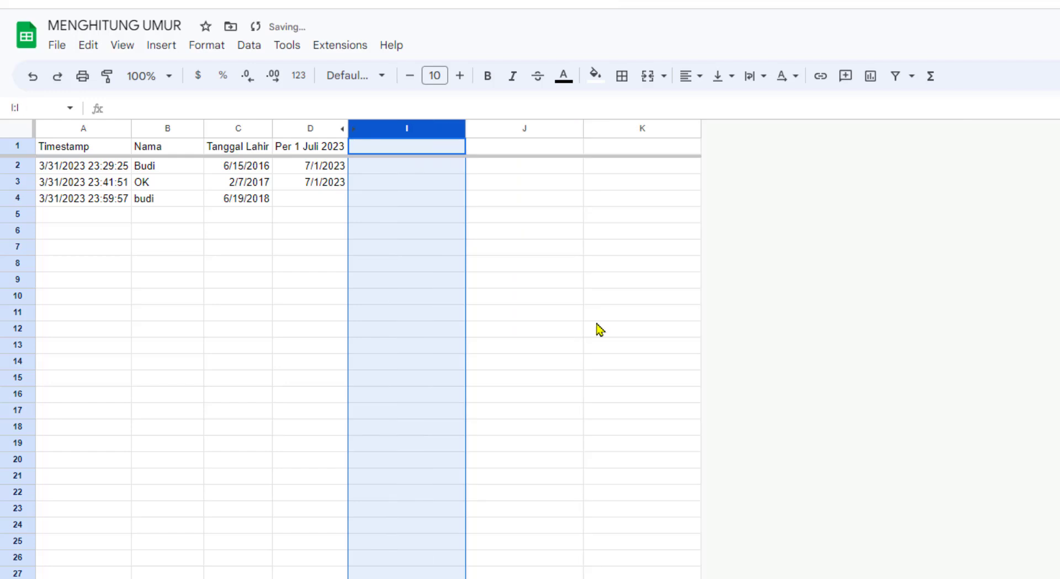
{"action": "left_click", "coordinate": [307, 129]}
{"action": "right_click", "coordinate": [307, 130]}
{"action": "left_click", "coordinate": [391, 358]}
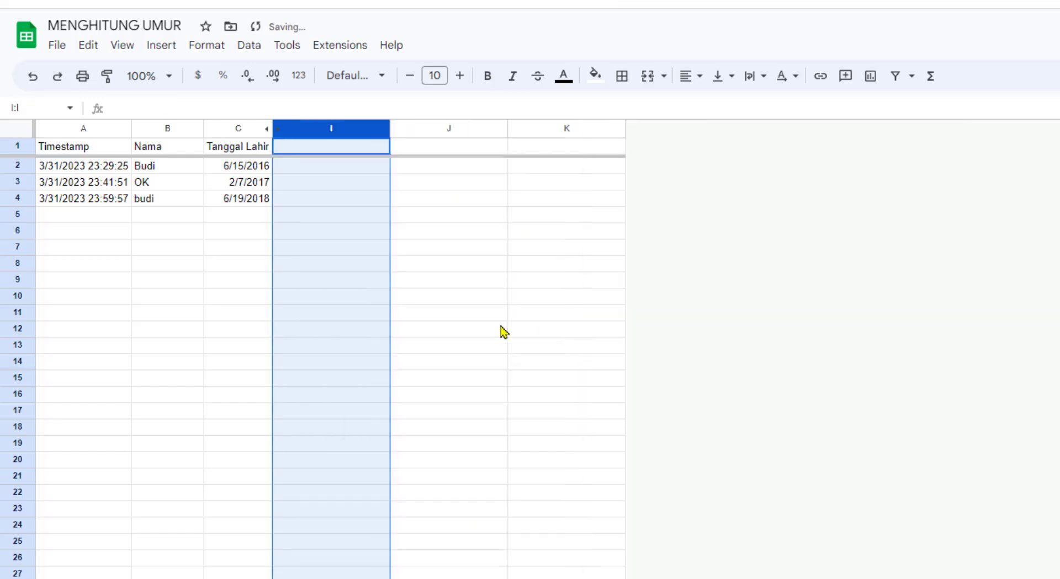
{"action": "left_click", "coordinate": [501, 331]}
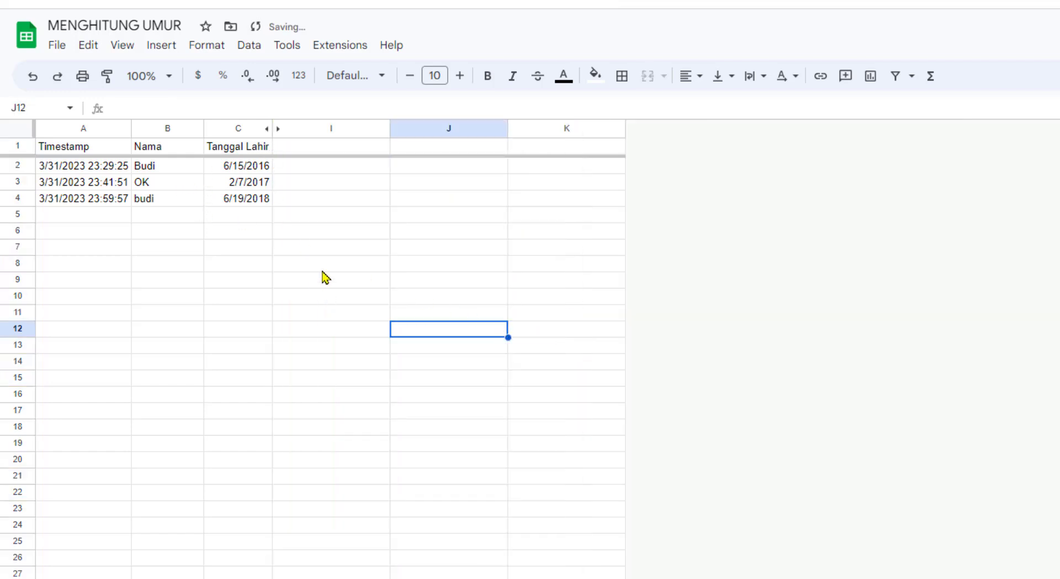
{"action": "left_click", "coordinate": [160, 167]}
{"action": "left_click", "coordinate": [233, 170]}
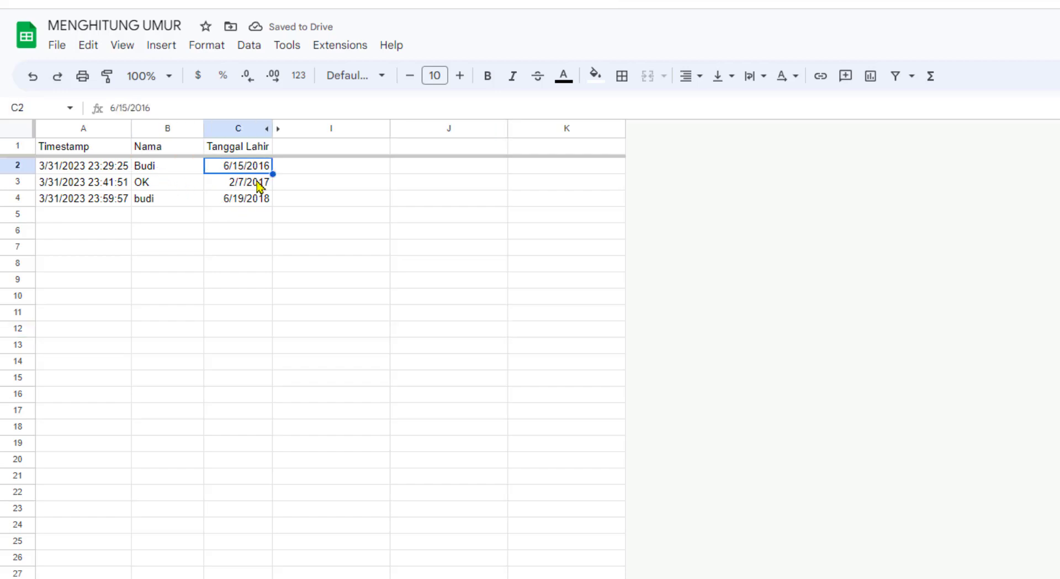
{"action": "left_click", "coordinate": [303, 133]}
{"action": "left_click", "coordinate": [241, 131]}
{"action": "left_click", "coordinate": [283, 128], "text": "shift"}
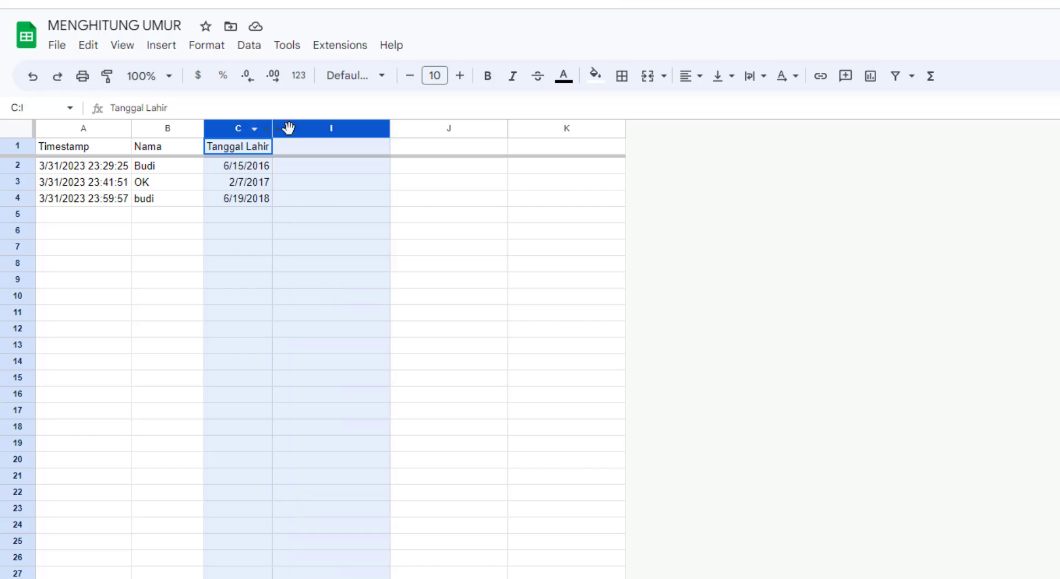
{"action": "right_click", "coordinate": [288, 130]}
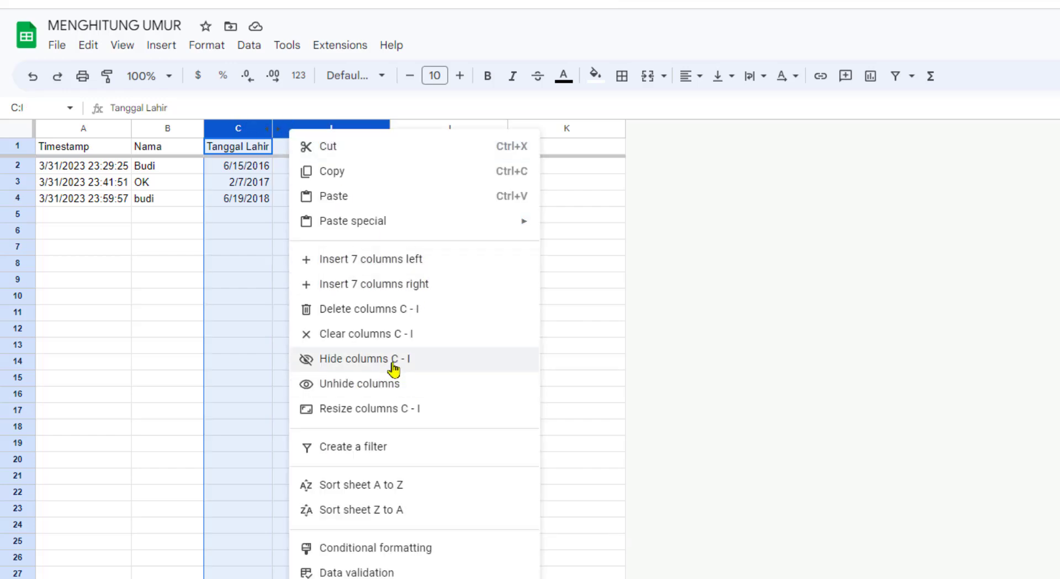
{"action": "left_click", "coordinate": [391, 382]}
{"action": "left_click", "coordinate": [567, 365]}
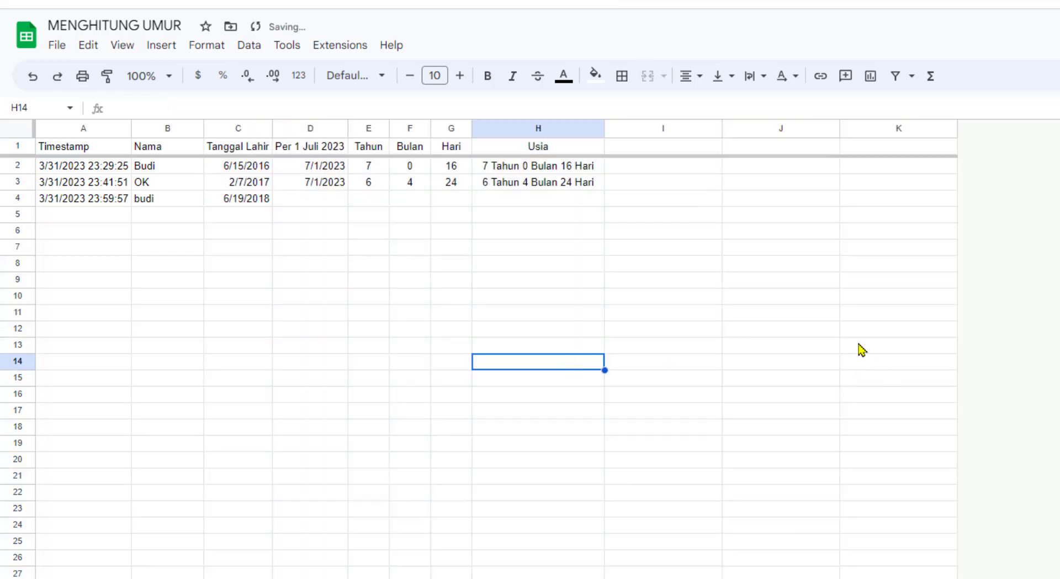
Review the reference date heading in D1 and the DATEDIF formulas in E2 through H2
{"action": "left_click", "coordinate": [323, 152]}
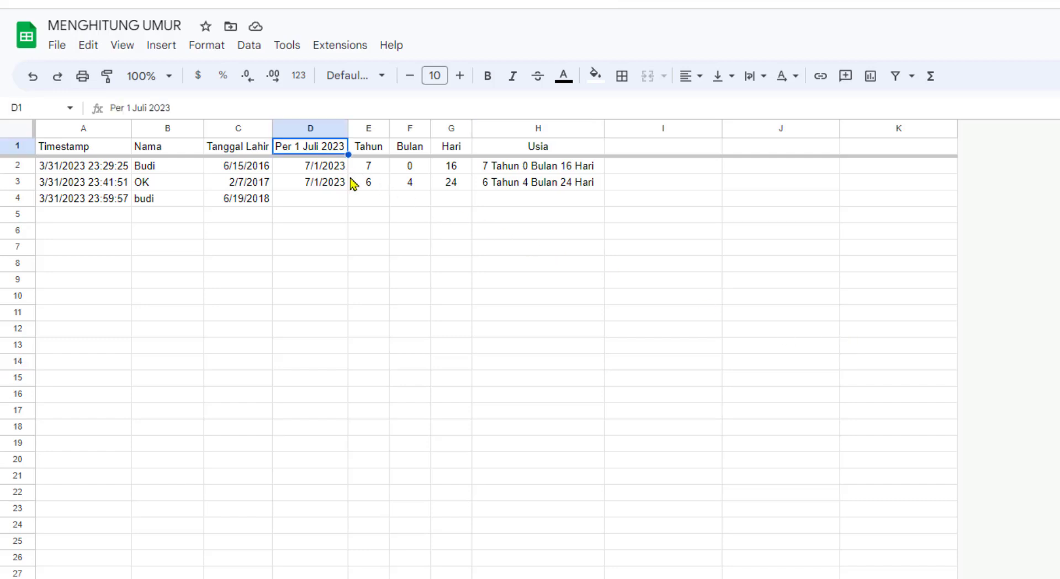
{"action": "left_click", "coordinate": [446, 223]}
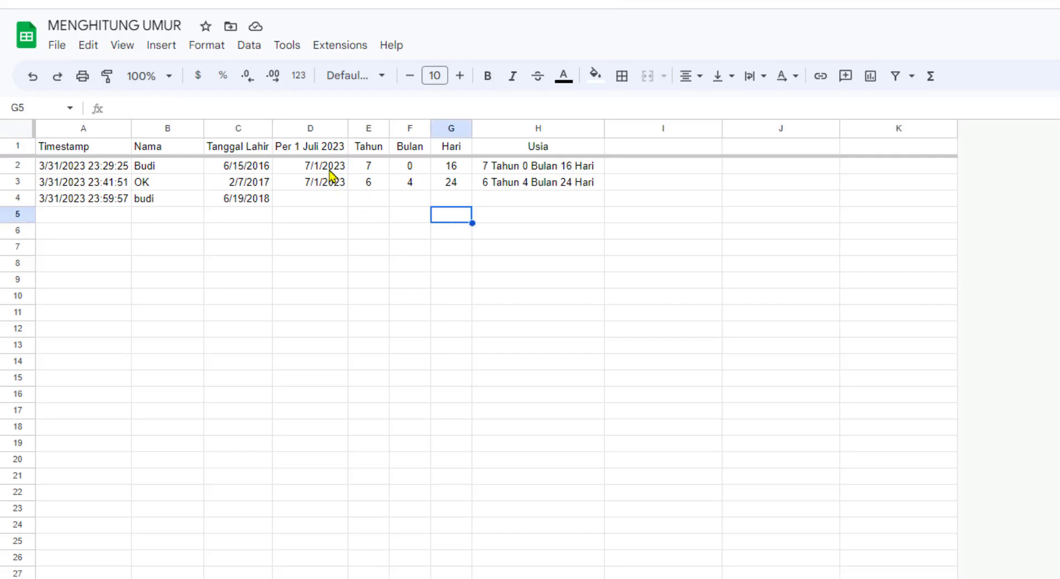
{"action": "left_click", "coordinate": [509, 282]}
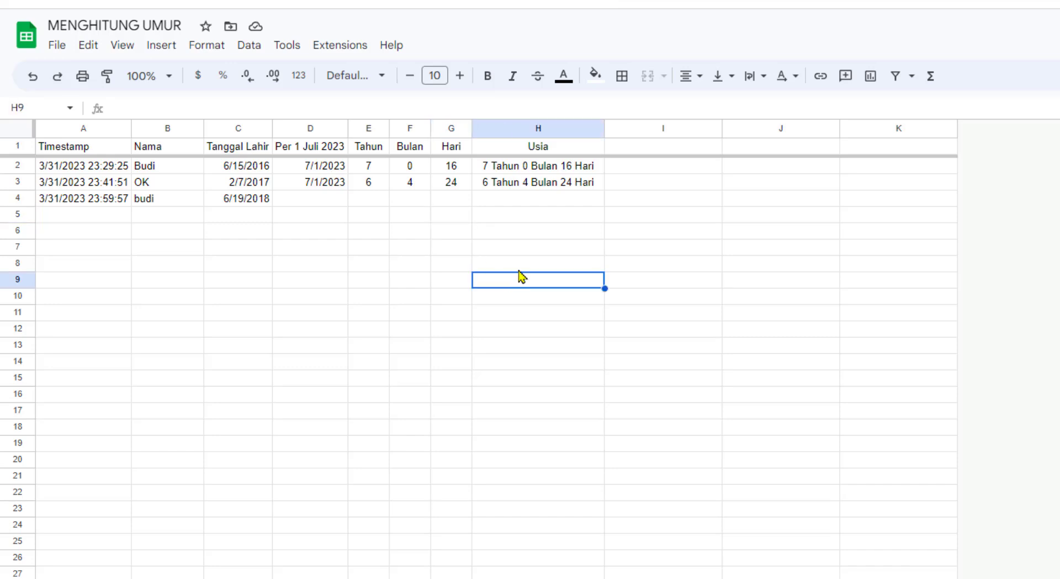
{"action": "left_click", "coordinate": [368, 168]}
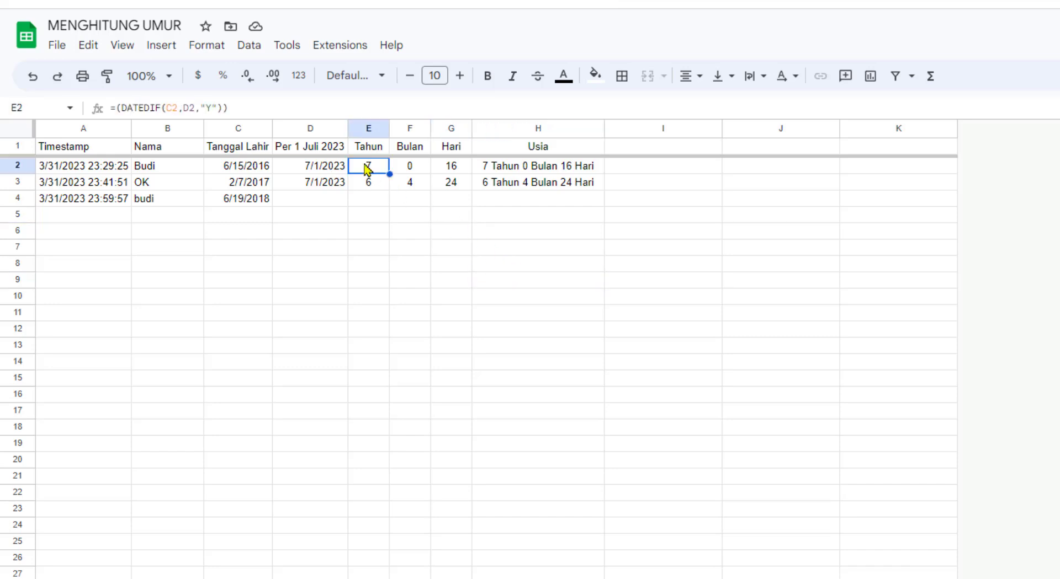
{"action": "left_click", "coordinate": [408, 253]}
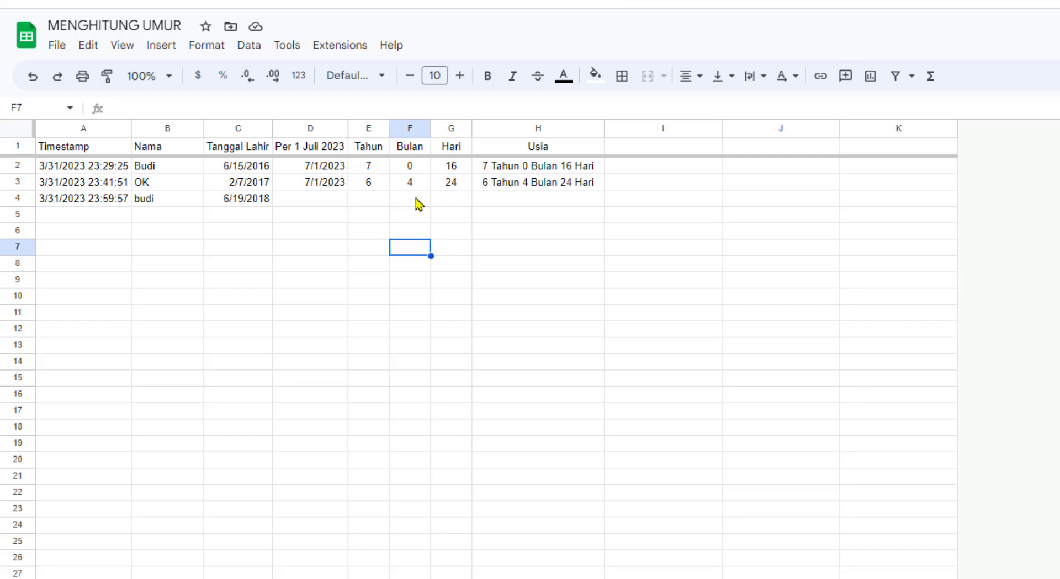
{"action": "left_click", "coordinate": [418, 169]}
{"action": "left_click", "coordinate": [469, 251]}
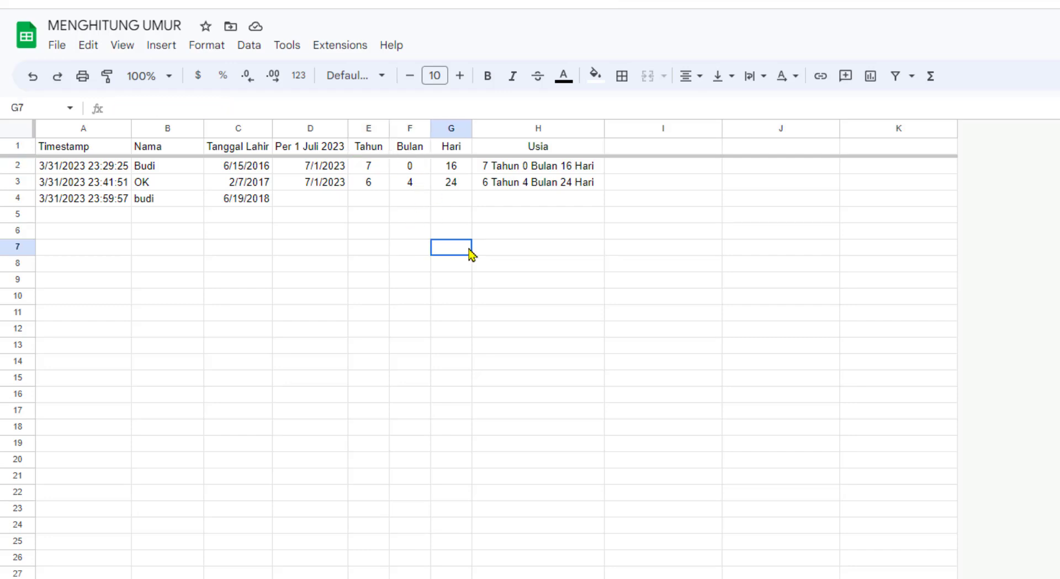
{"action": "left_click", "coordinate": [452, 171]}
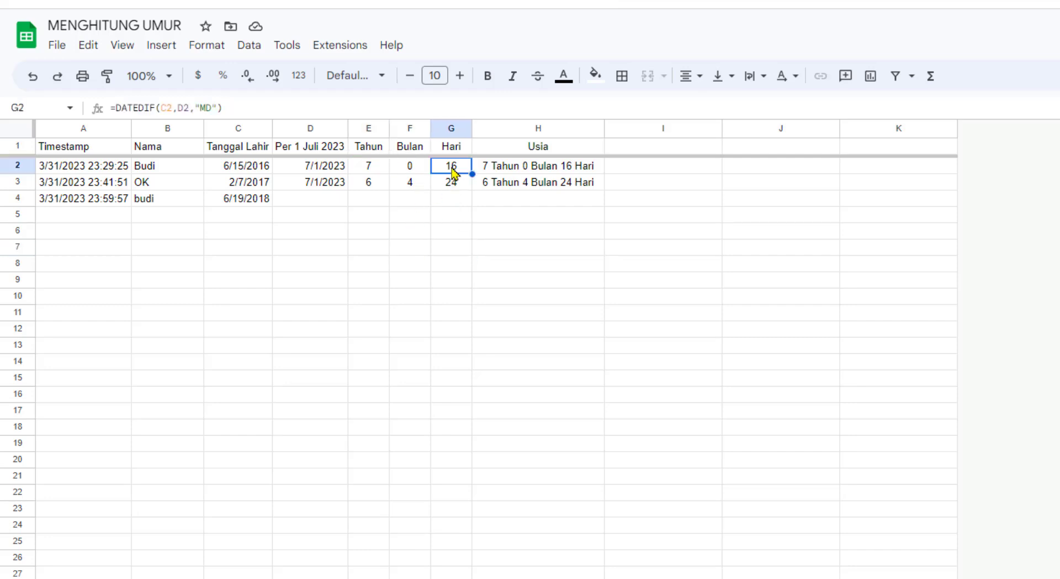
{"action": "left_click", "coordinate": [543, 248]}
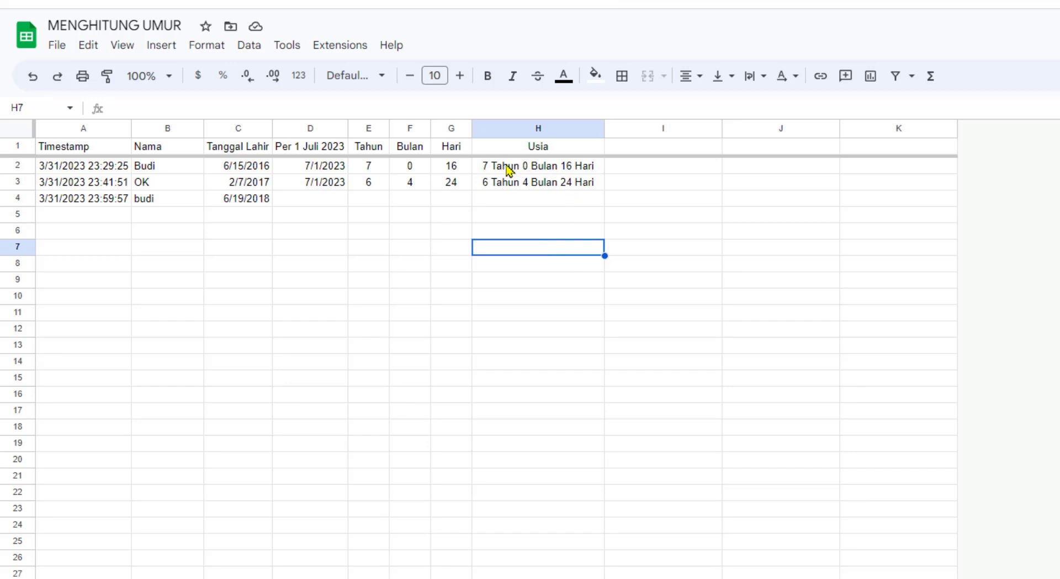
{"action": "left_click", "coordinate": [547, 168]}
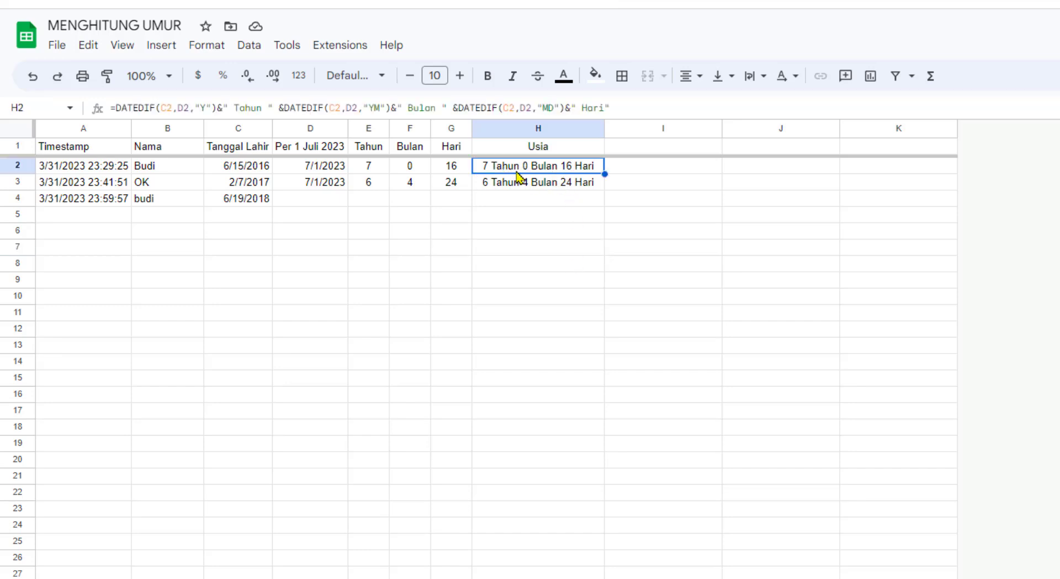
{"action": "left_click", "coordinate": [534, 220]}
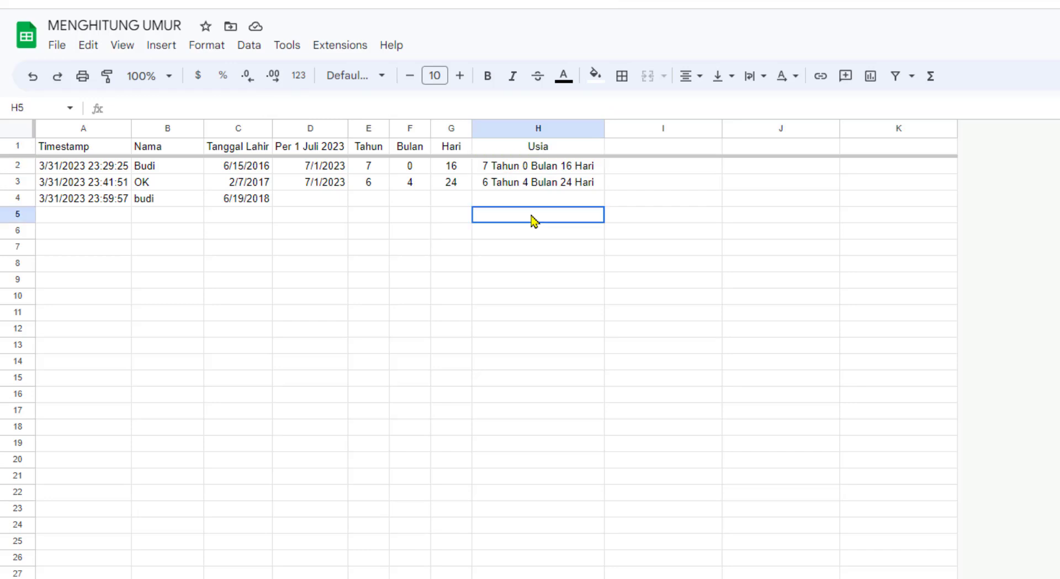
Fill the D2:H3 date and age formulas down to row 4, giving 5 Tahun 0 Bulan 12 Hari
{"action": "mouse_move", "coordinate": [324, 168]}
{"action": "left_mouse_down"}
{"action": "mouse_move", "coordinate": [546, 189]}
{"action": "mouse_move", "coordinate": [604, 205]}
{"action": "left_mouse_up"}
{"action": "left_click", "coordinate": [617, 238]}
{"action": "left_click", "coordinate": [499, 204]}
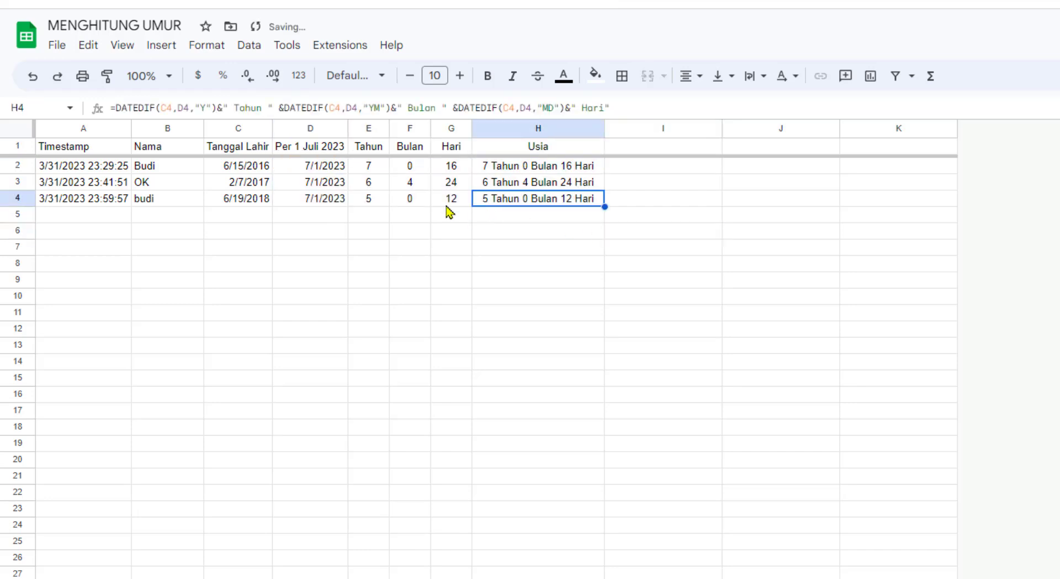
{"action": "left_click", "coordinate": [339, 204]}
{"action": "left_click", "coordinate": [548, 298]}
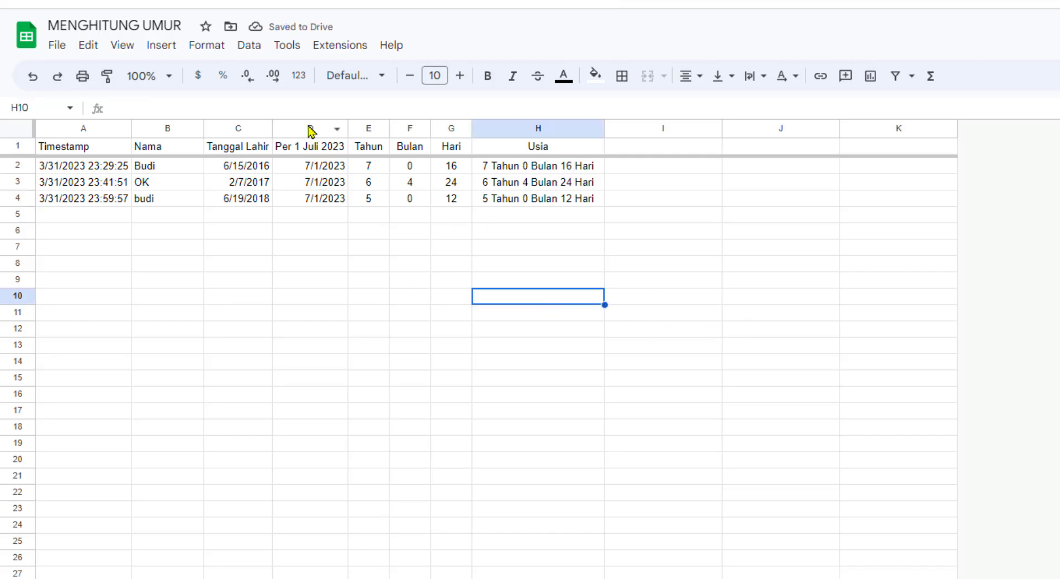
Insert five blank columns to the left of column D
{"action": "left_click_drag", "start_coordinate": [310, 129], "coordinate": [567, 154]}
{"action": "right_click", "coordinate": [557, 130]}
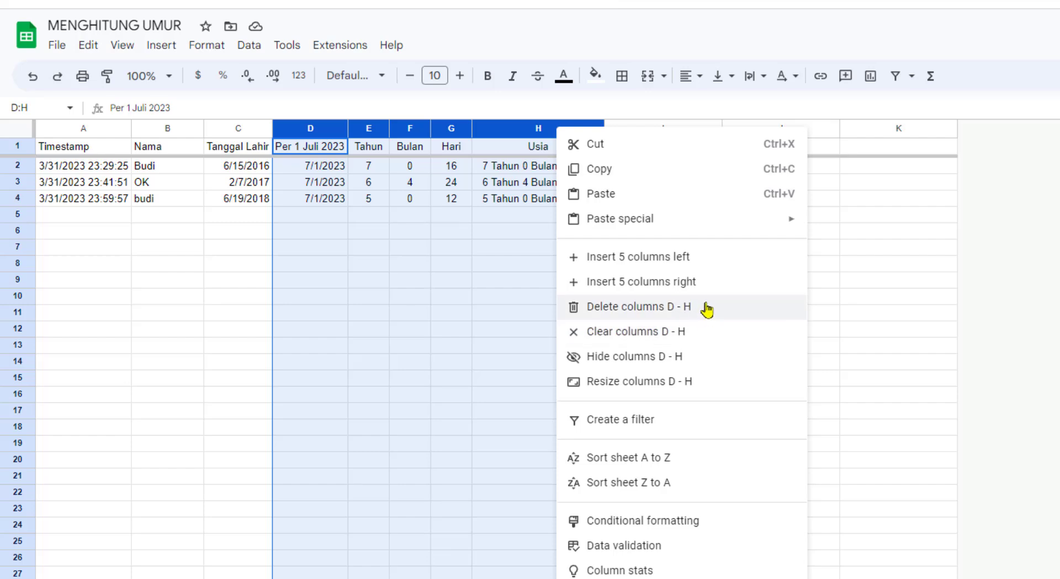
{"action": "left_click", "coordinate": [688, 282]}
{"action": "key", "text": "ctrl+z"}
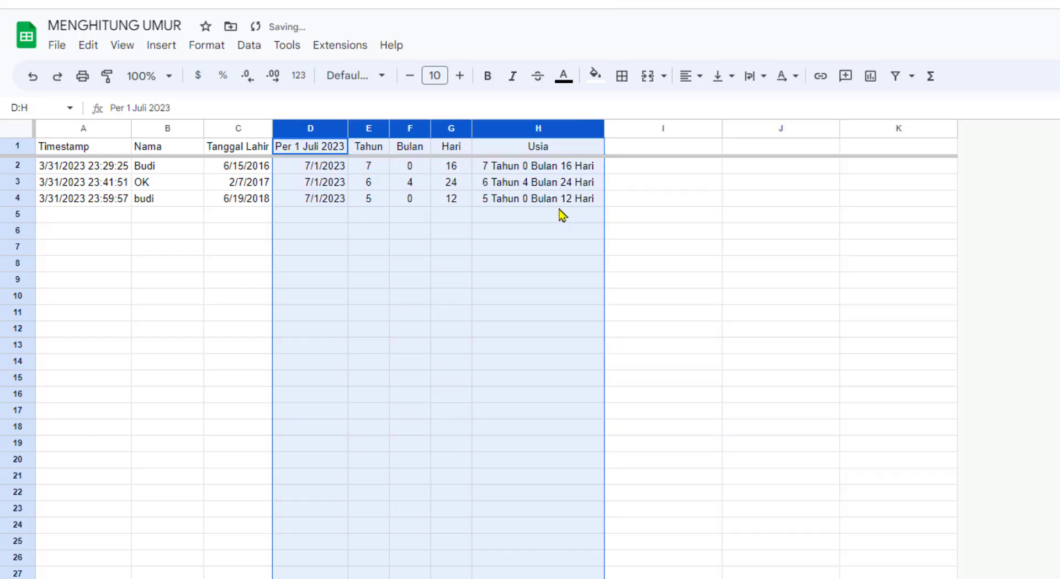
{"action": "right_click", "coordinate": [519, 176]}
{"action": "left_click", "coordinate": [625, 293]}
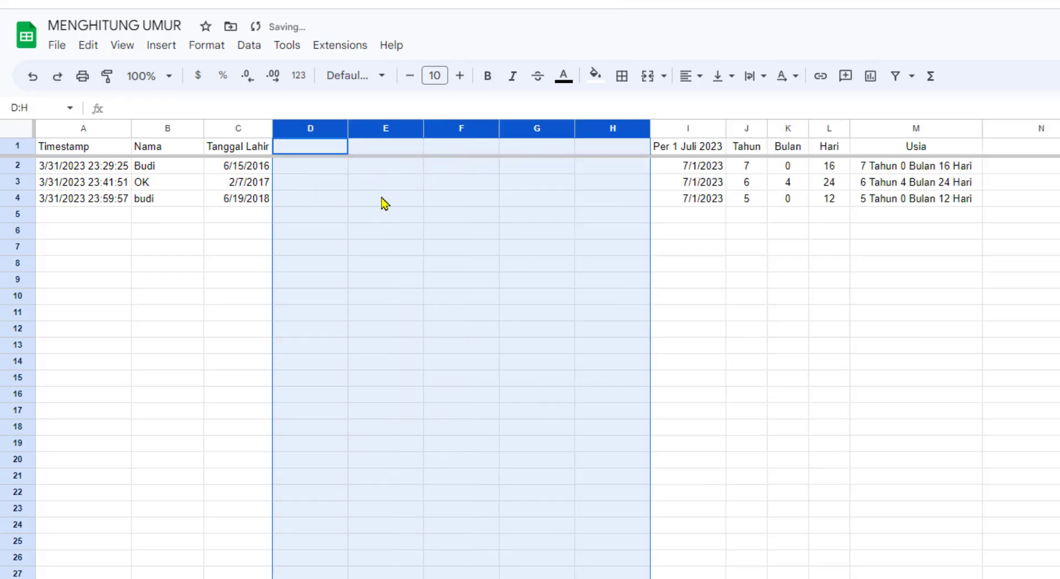
{"action": "left_click", "coordinate": [381, 247]}
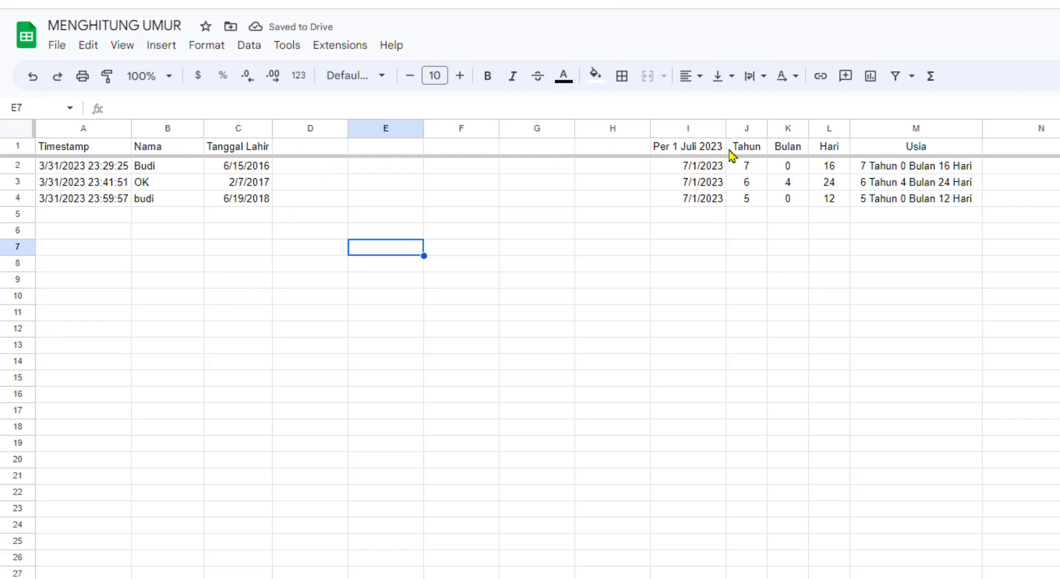
Copy the old headers from I1:M1 into D1:H1
{"action": "left_click_drag", "start_coordinate": [700, 148], "coordinate": [878, 149]}
{"action": "key", "text": "ctrl+c"}
{"action": "left_click", "coordinate": [326, 152]}
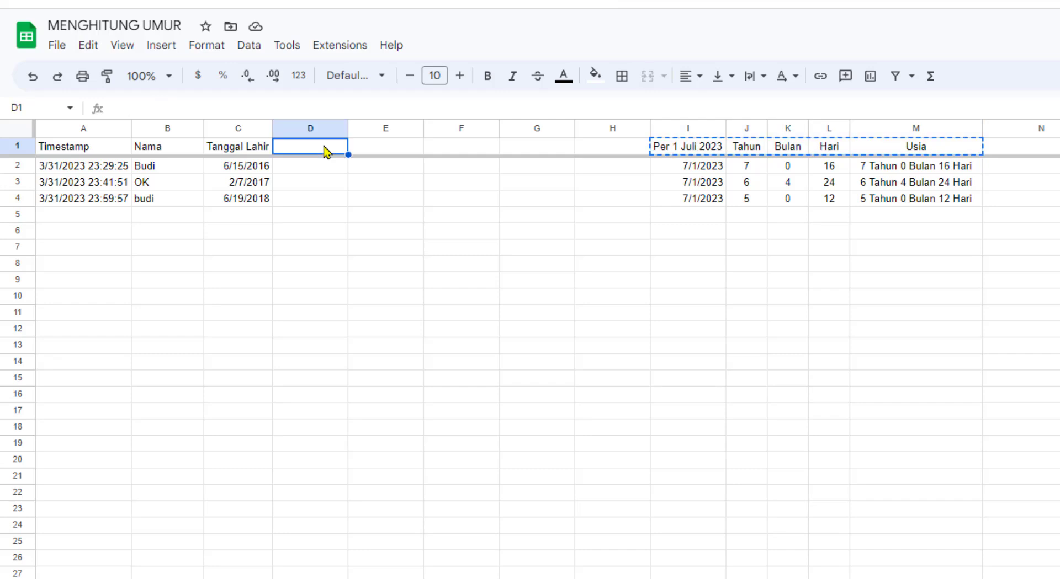
{"action": "key", "text": "ctrl+v"}
{"action": "left_click", "coordinate": [502, 253]}
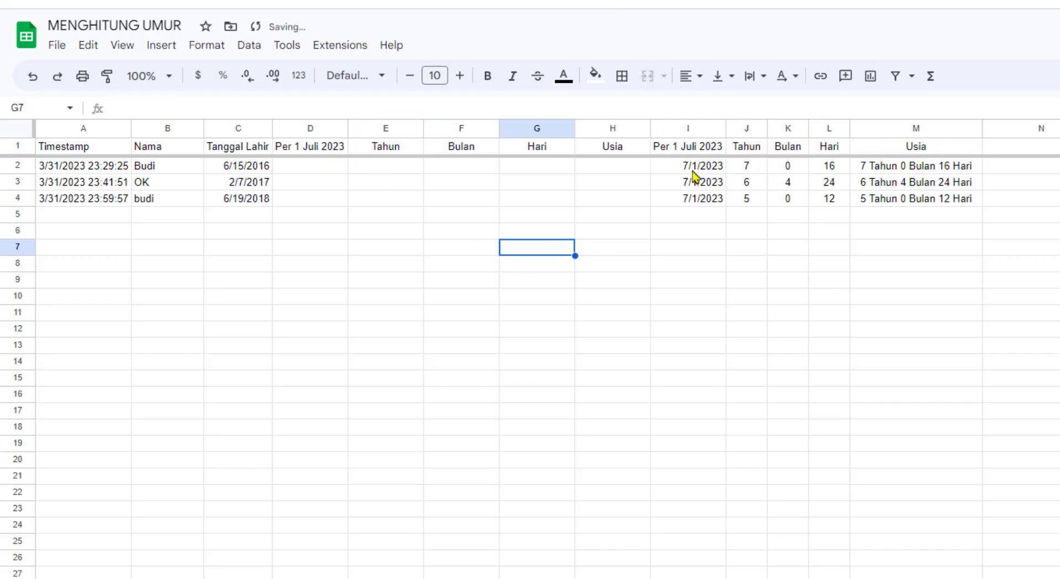
Insert one blank column to the left of column I
{"action": "left_click", "coordinate": [684, 128]}
{"action": "right_click", "coordinate": [684, 128]}
{"action": "left_click", "coordinate": [752, 263]}
{"action": "left_click", "coordinate": [752, 264]}
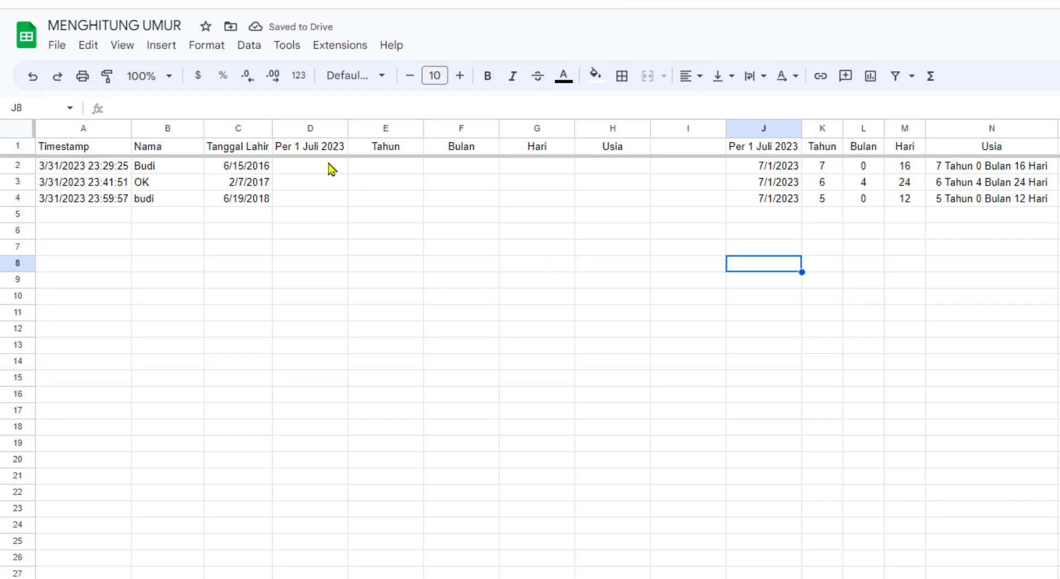
Copy the 7/1/2023 date from J2 into D2 and fill it down to D4
{"action": "left_click", "coordinate": [763, 169]}
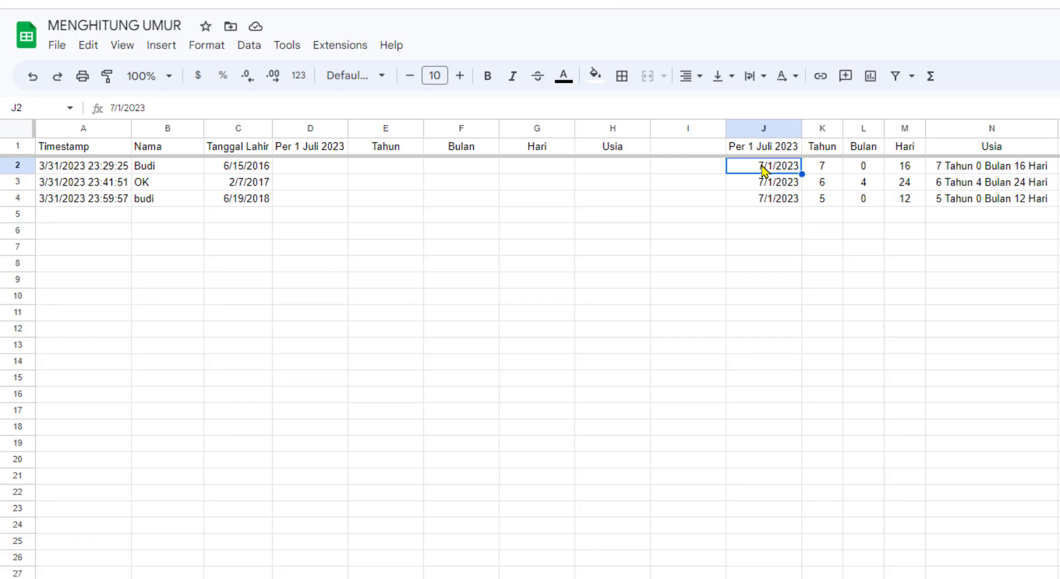
{"action": "key", "text": "ctrl+c"}
{"action": "left_click", "coordinate": [331, 175]}
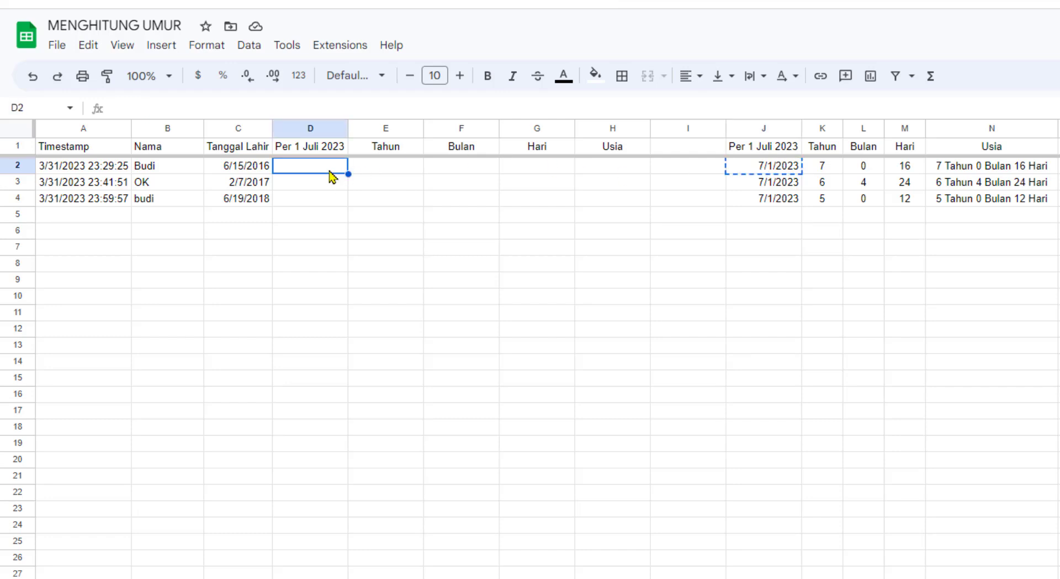
{"action": "key", "text": "ctrl+v"}
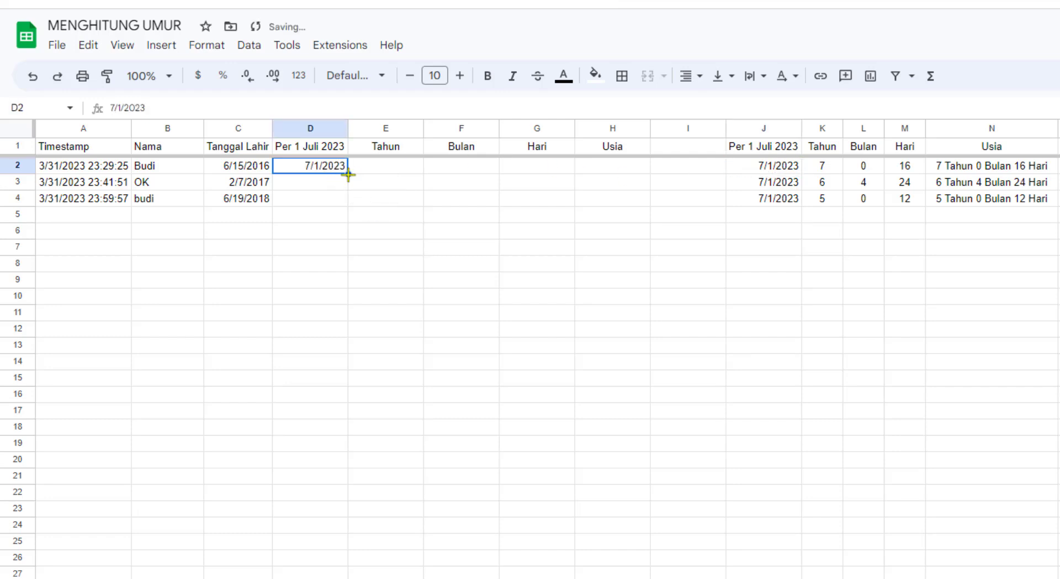
{"action": "left_click_drag", "start_coordinate": [348, 175], "coordinate": [348, 200]}
{"action": "left_click", "coordinate": [500, 371]}
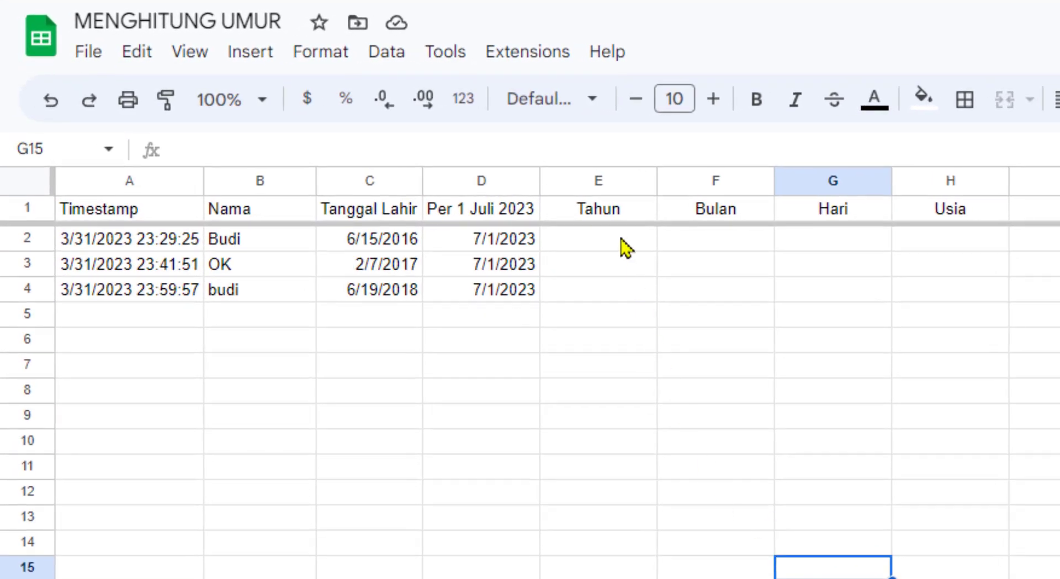
Enter =DATEDIF(C2,D2,"Y") in E2 to get the age in full years
{"action": "left_click", "coordinate": [635, 252]}
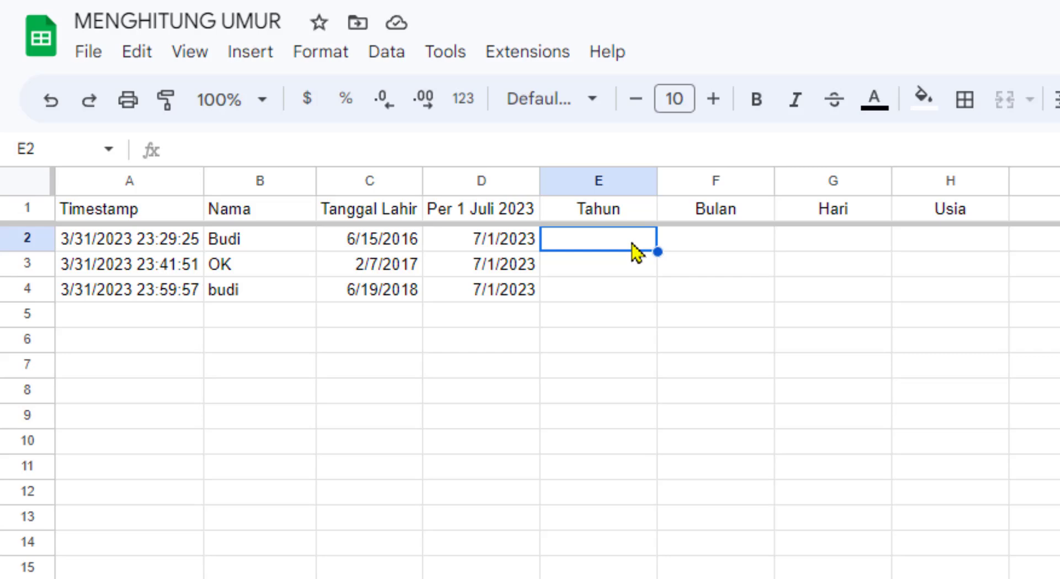
{"action": "type", "text": "=DATED"}
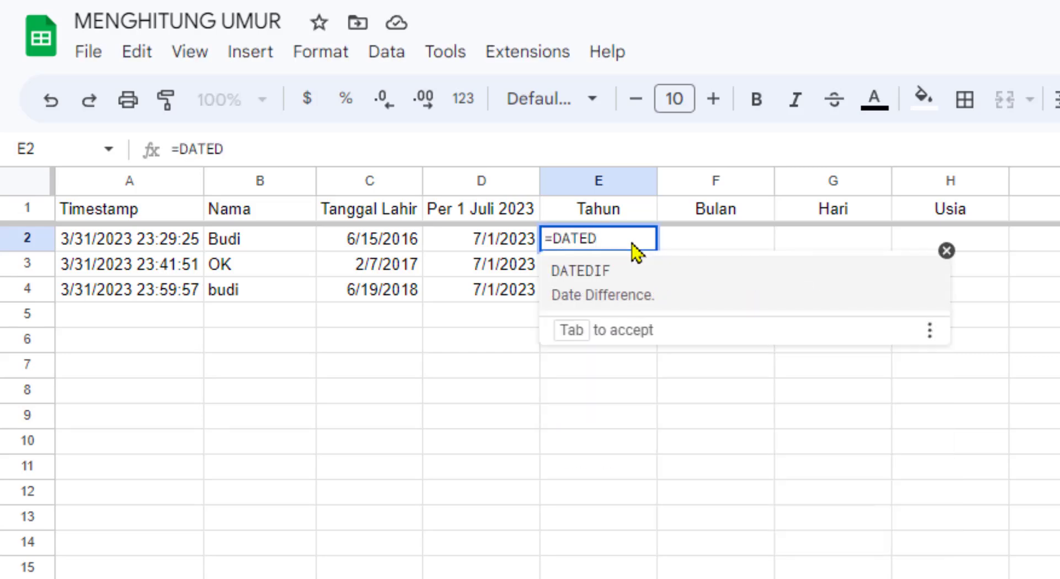
{"action": "left_click", "coordinate": [609, 287]}
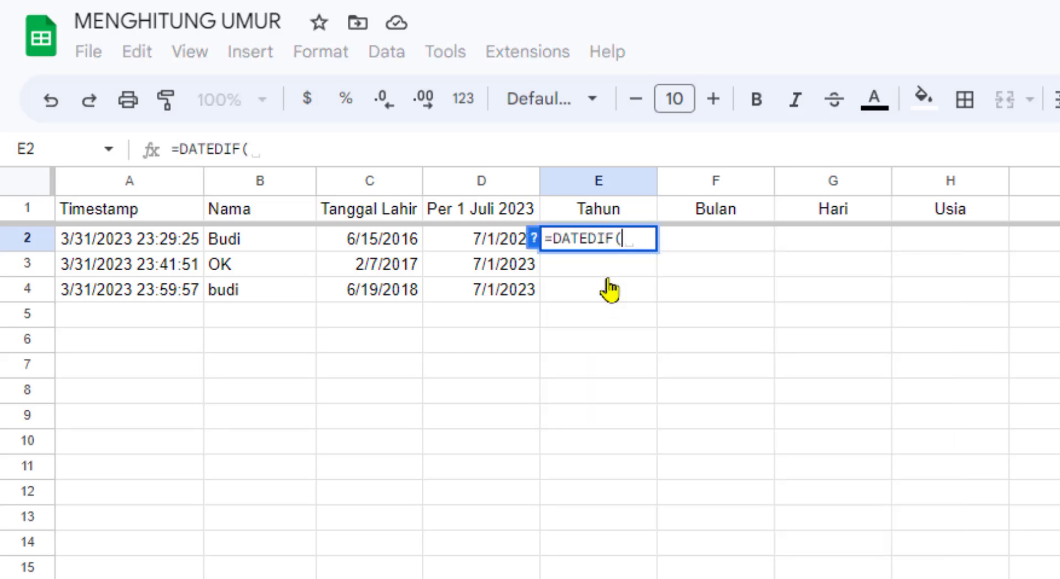
{"action": "left_click", "coordinate": [390, 243]}
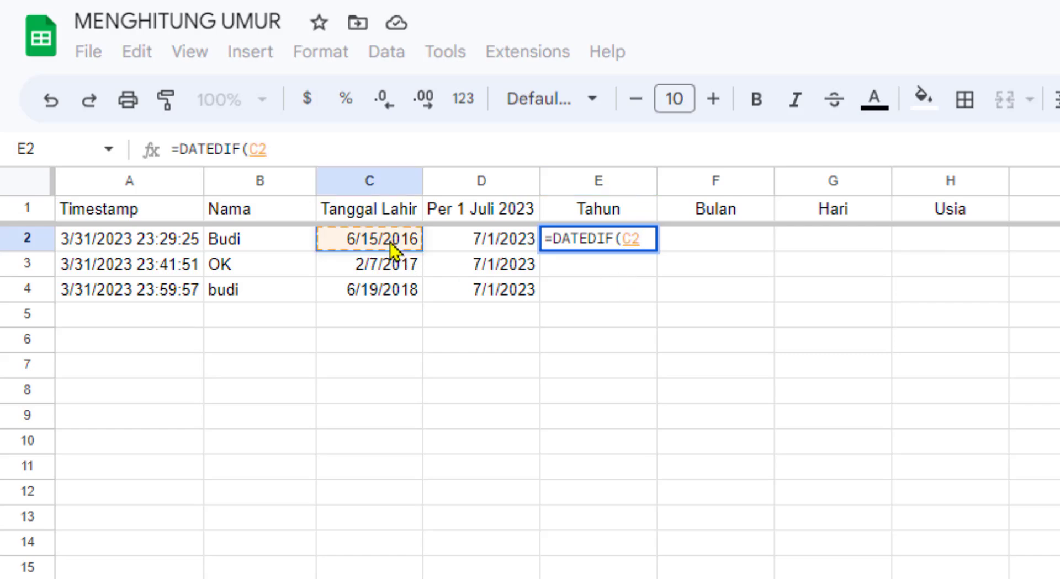
{"action": "type", "text": ","}
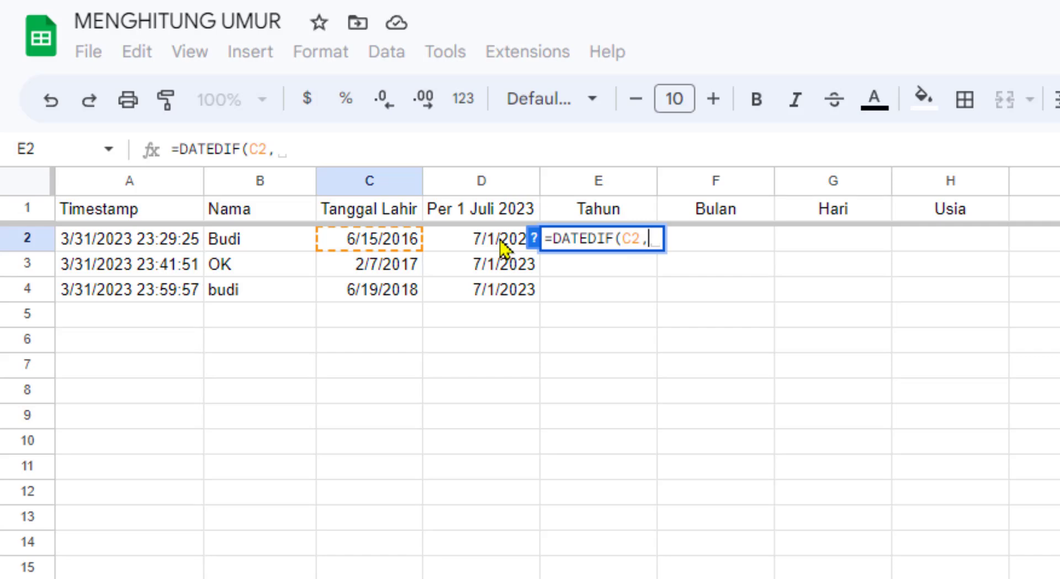
{"action": "left_click", "coordinate": [503, 249]}
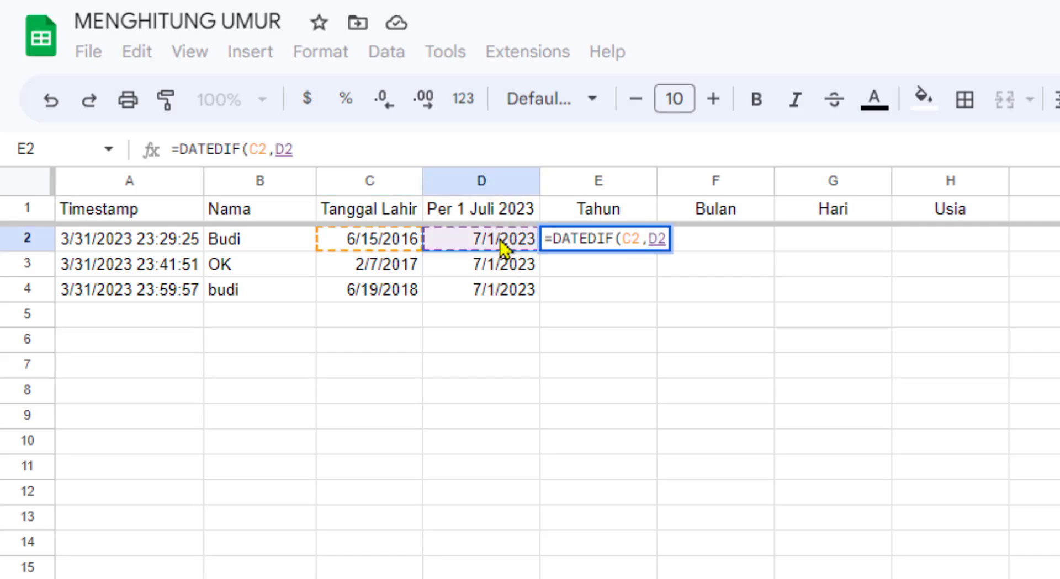
{"action": "type", "text": ","}
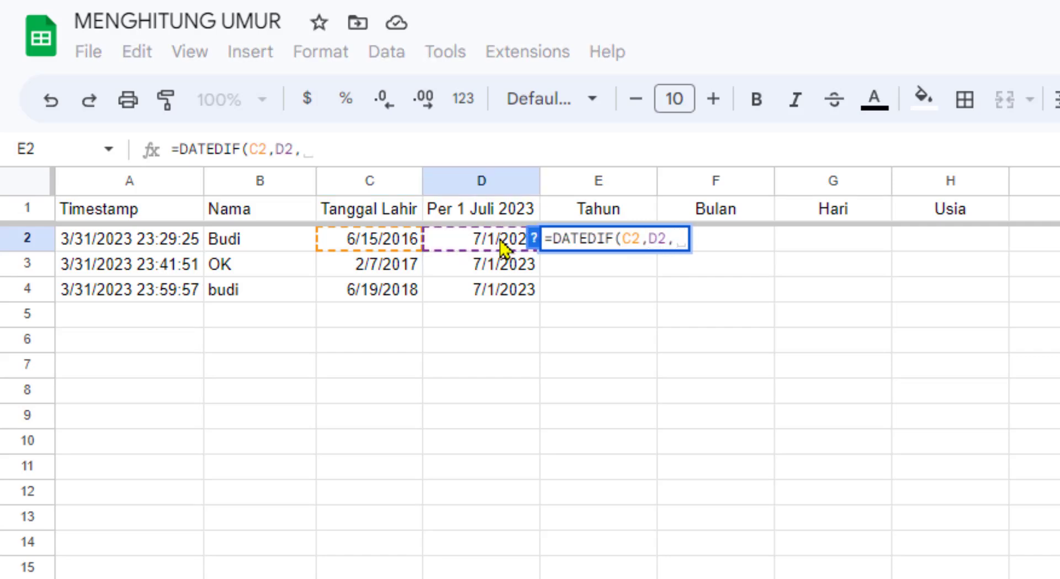
{"action": "type", "text": "\"Y"}
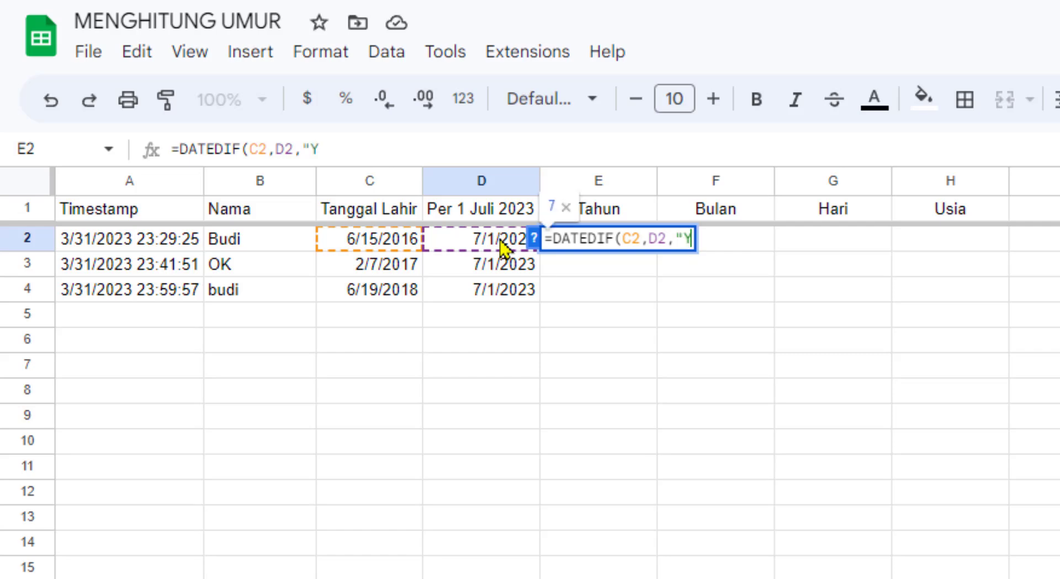
{"action": "type", "text": "\""}
{"action": "type", "text": ")"}
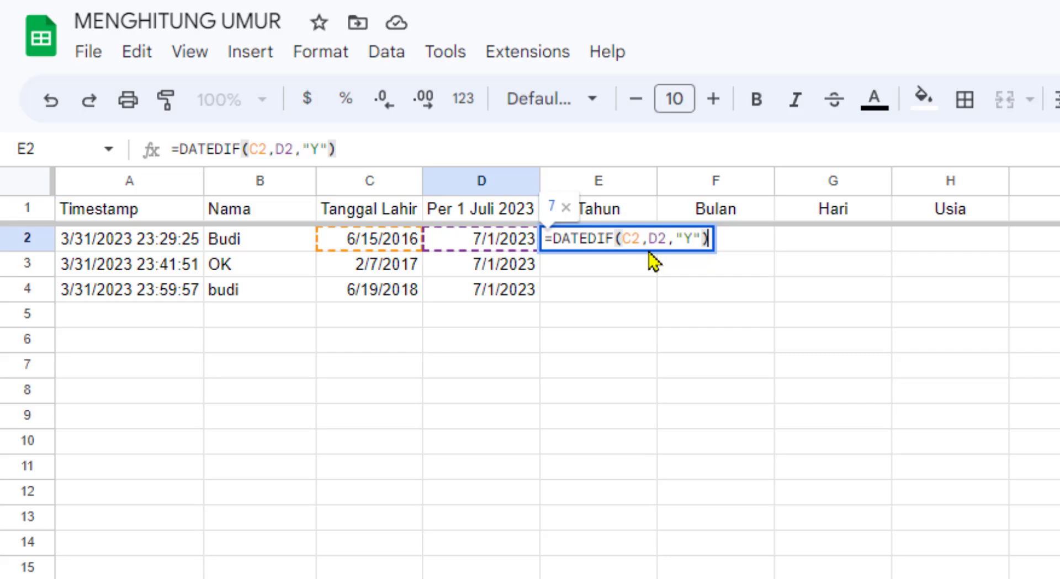
{"action": "key", "text": "Return"}
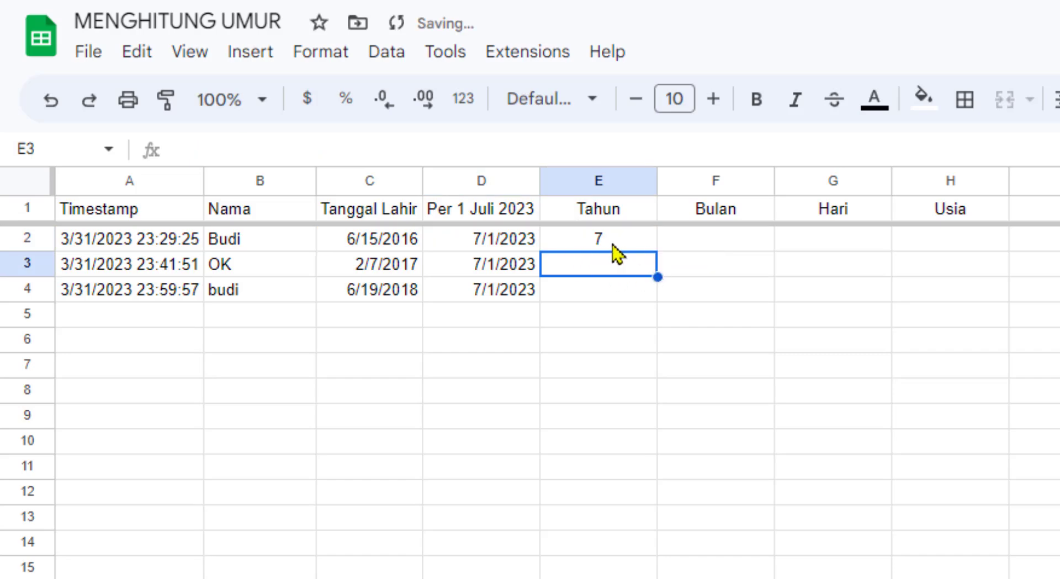
Copy the year formula down to E3:E4 and verify the copied formulas
{"action": "left_click", "coordinate": [613, 245]}
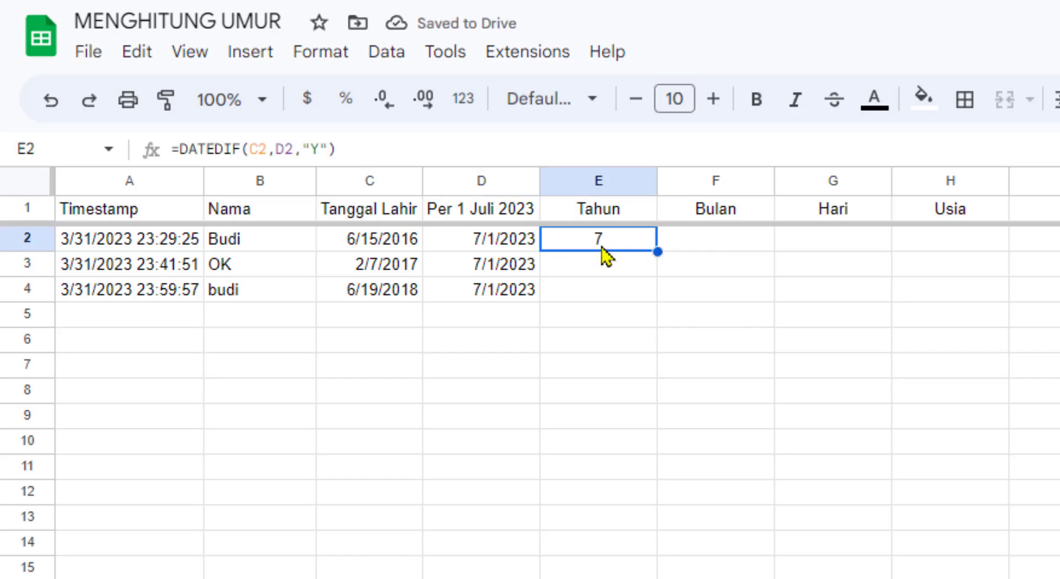
{"action": "left_click_drag", "start_coordinate": [657, 252], "coordinate": [657, 292]}
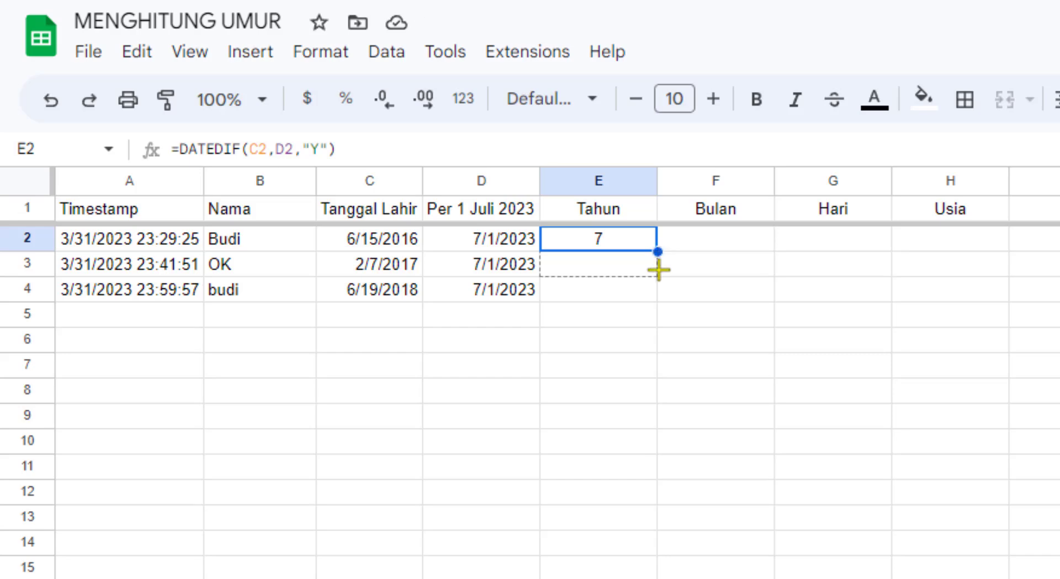
{"action": "double_click", "coordinate": [618, 270]}
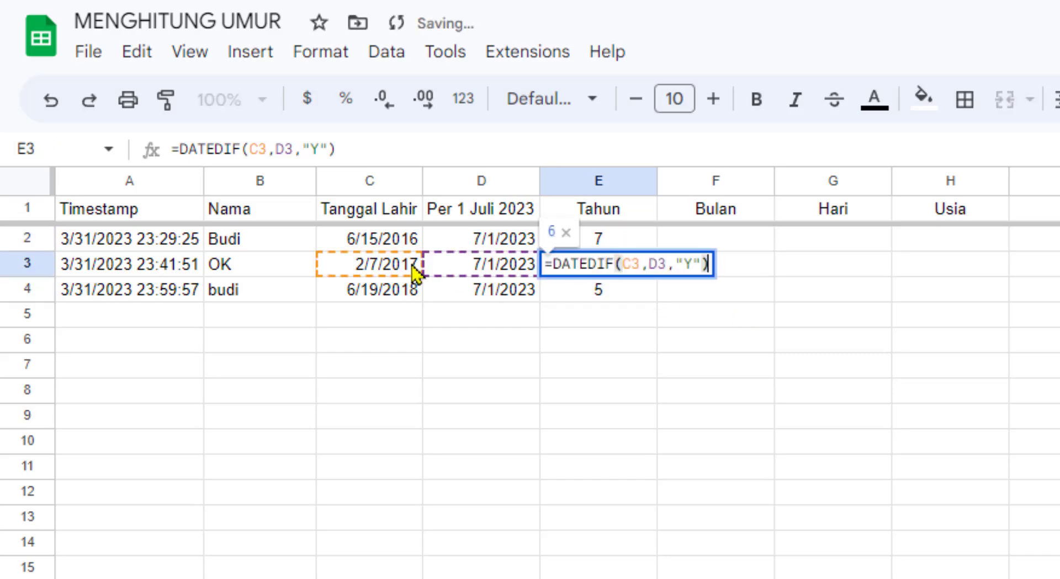
{"action": "double_click", "coordinate": [614, 298]}
{"action": "left_click", "coordinate": [751, 393]}
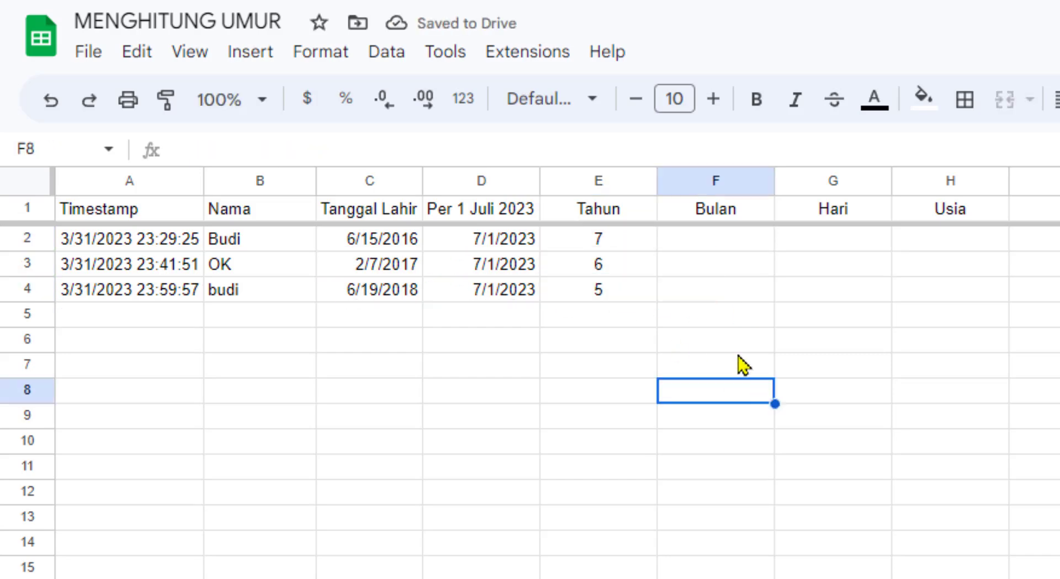
{"action": "left_click", "coordinate": [714, 243]}
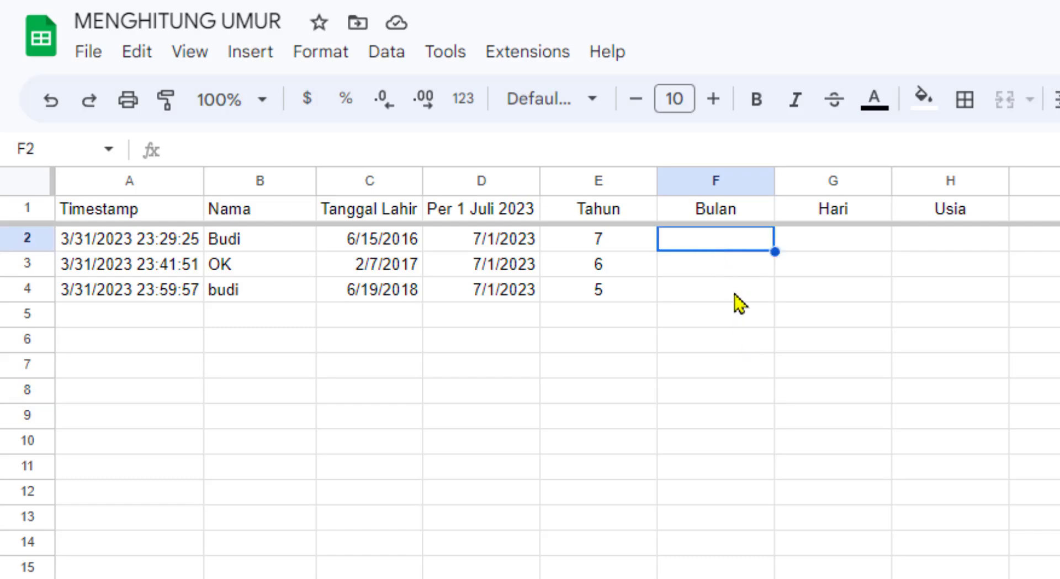
Enter =DATEDIF(C2,D2,"YM") in F2 for the leftover months
{"action": "type", "text": "=DATED"}
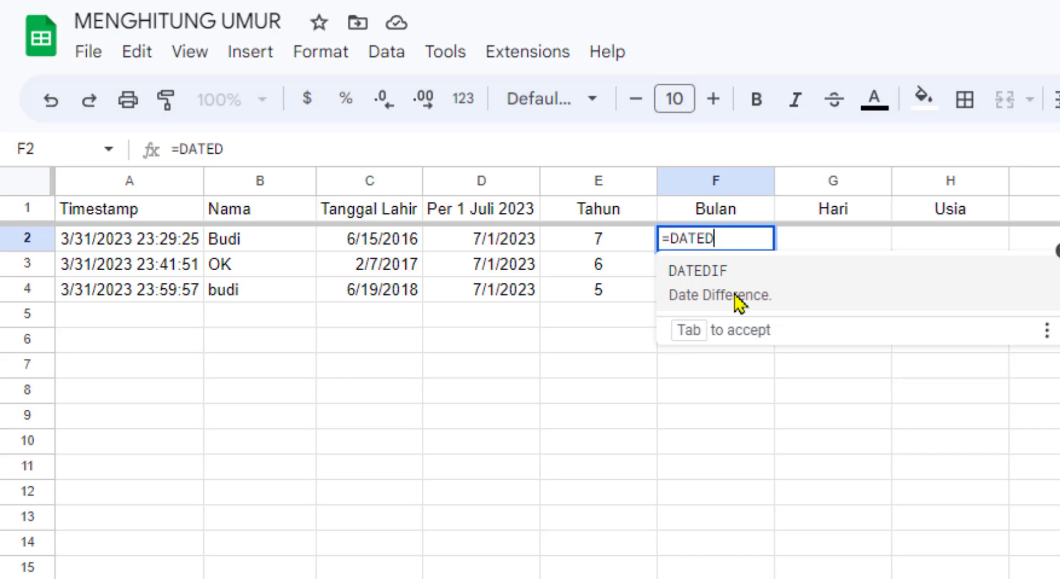
{"action": "left_click", "coordinate": [724, 280]}
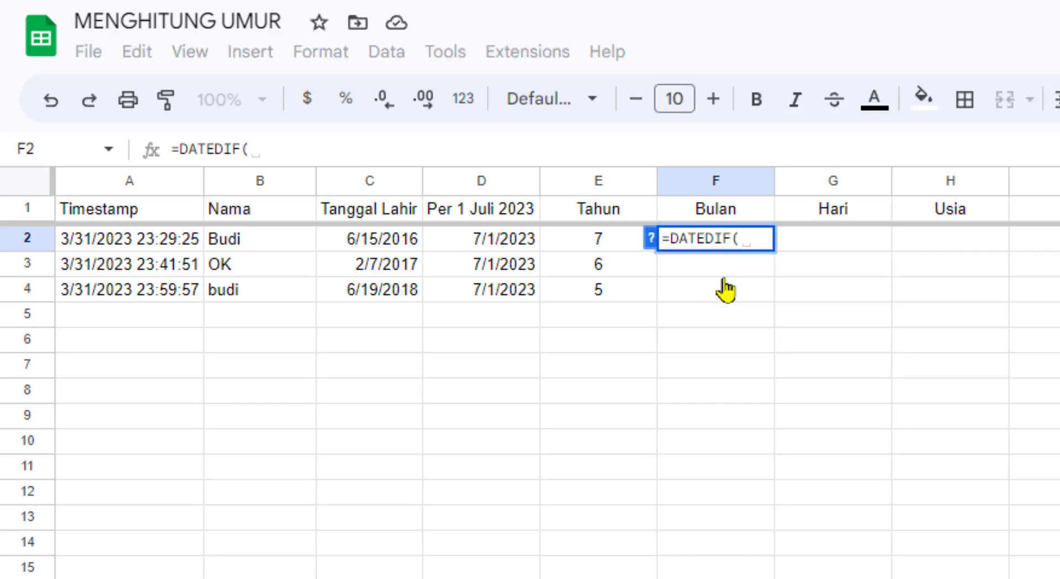
{"action": "left_click", "coordinate": [393, 242]}
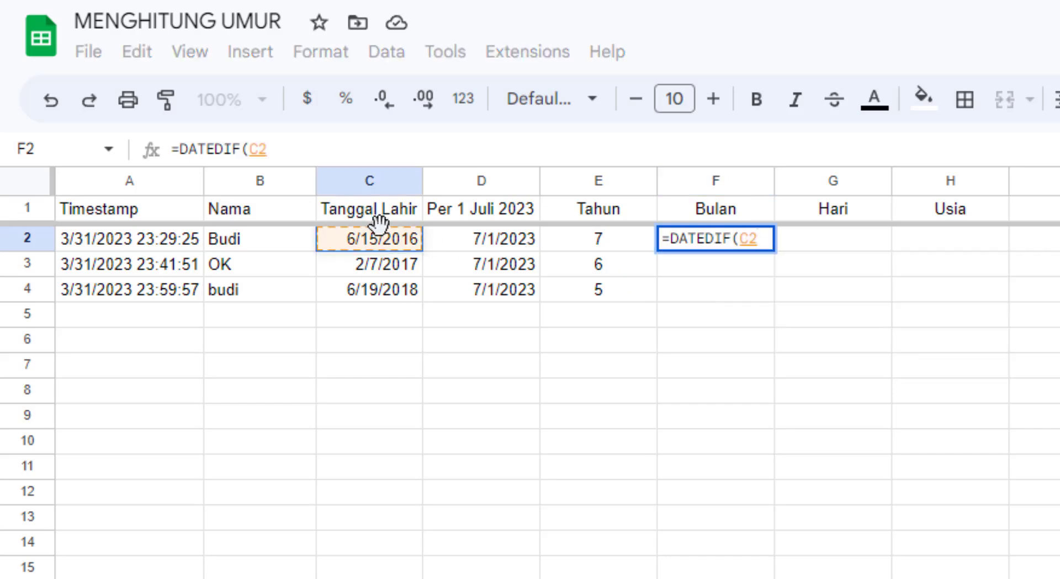
{"action": "type", "text": ","}
{"action": "left_click", "coordinate": [509, 243]}
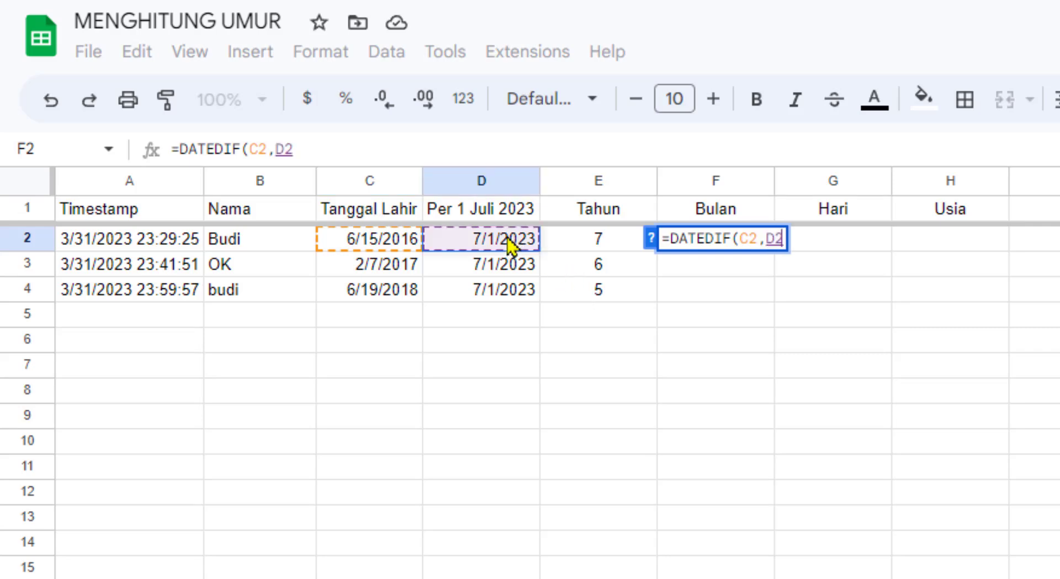
{"action": "type", "text": ","}
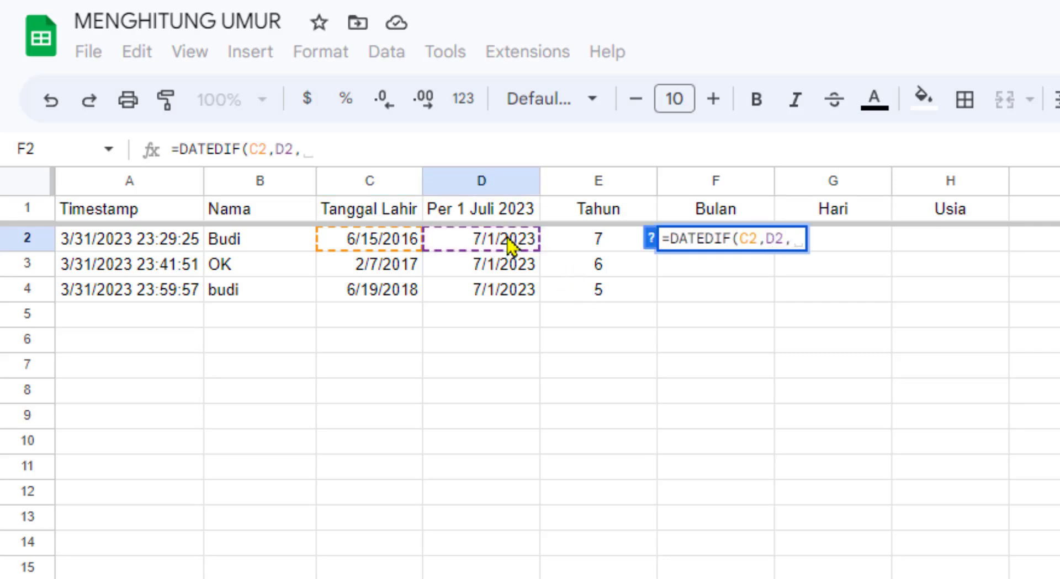
{"action": "type", "text": "\""}
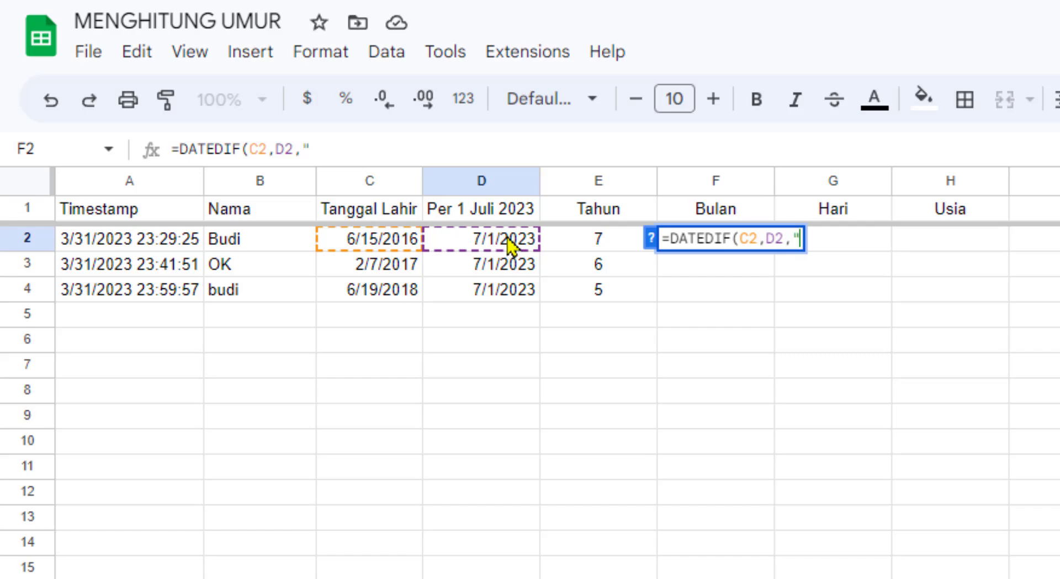
{"action": "type", "text": "YM"}
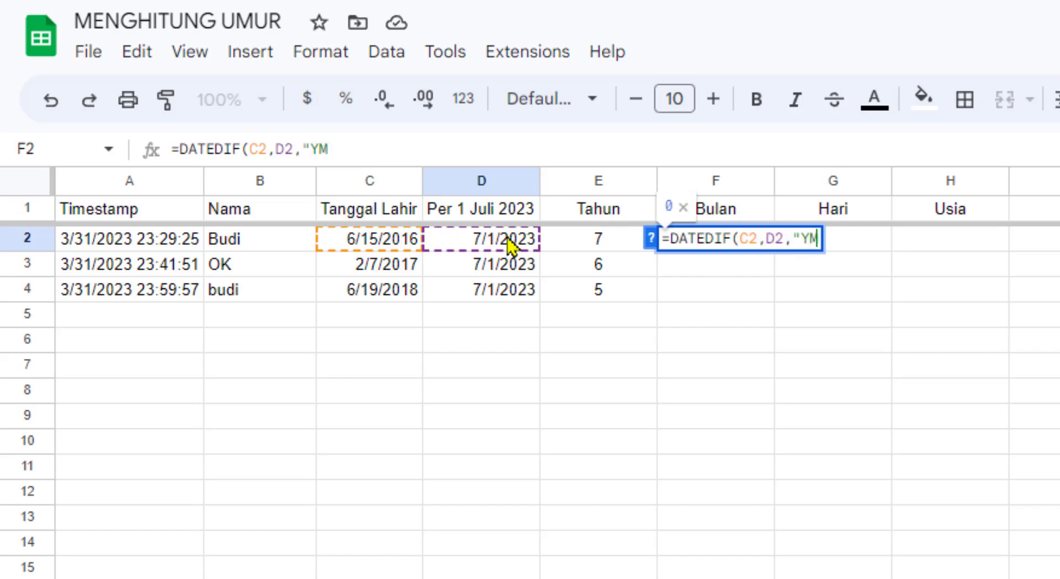
{"action": "type", "text": "\")"}
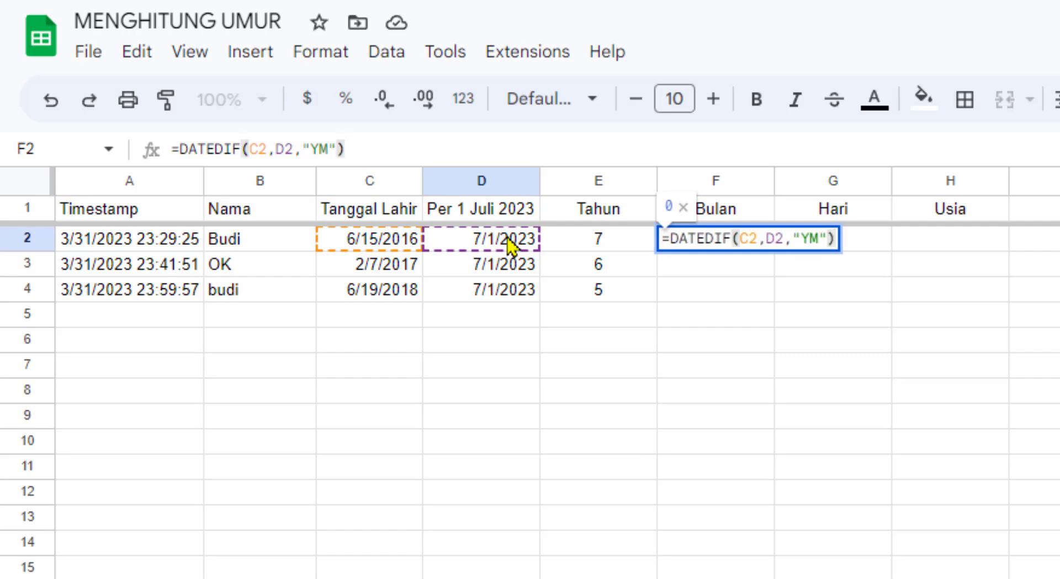
{"action": "key", "text": "Return"}
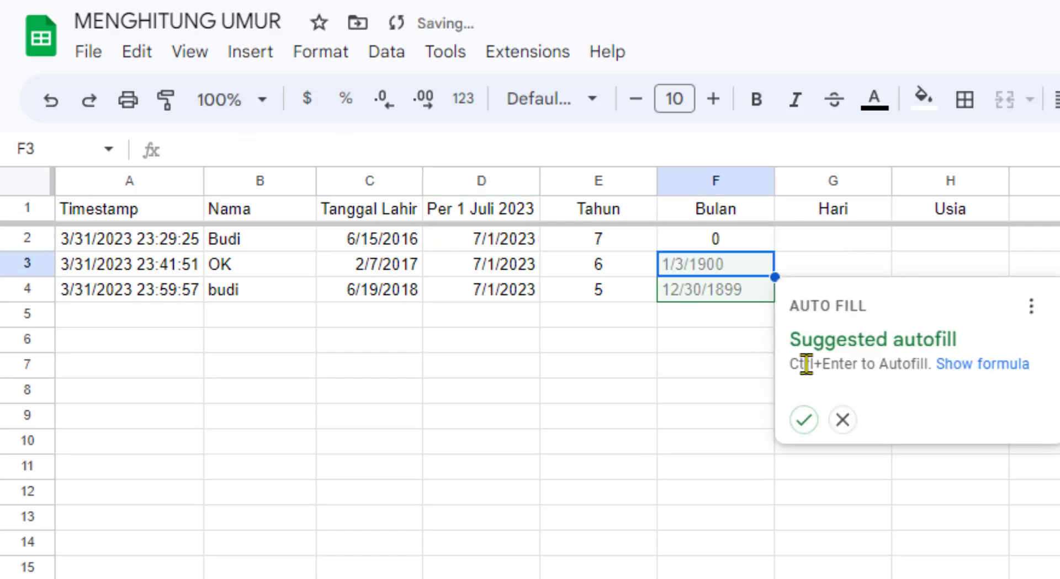
Accept the suggested autofill for F3:F4 and check the copied months formulas
{"action": "left_click", "coordinate": [807, 420]}
{"action": "left_click", "coordinate": [894, 345]}
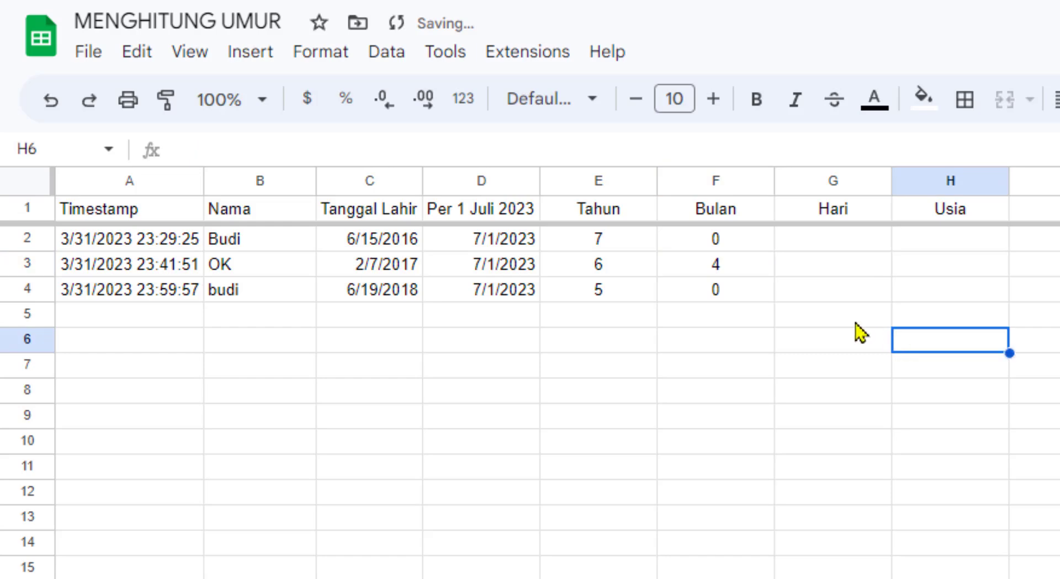
{"action": "left_click", "coordinate": [747, 267]}
{"action": "left_click", "coordinate": [748, 293]}
{"action": "left_click", "coordinate": [742, 243]}
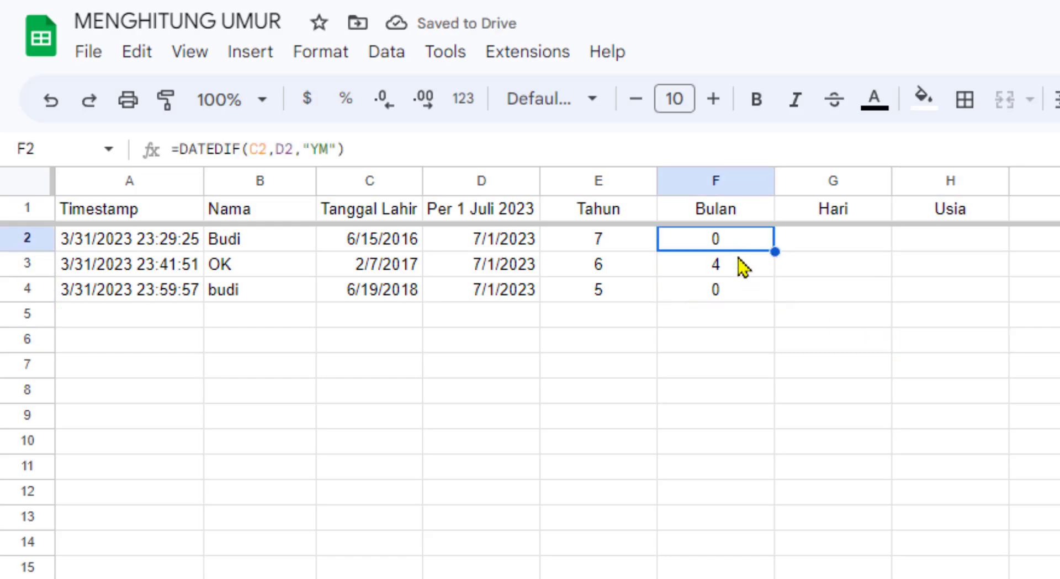
{"action": "left_click", "coordinate": [740, 290]}
{"action": "left_click", "coordinate": [748, 248]}
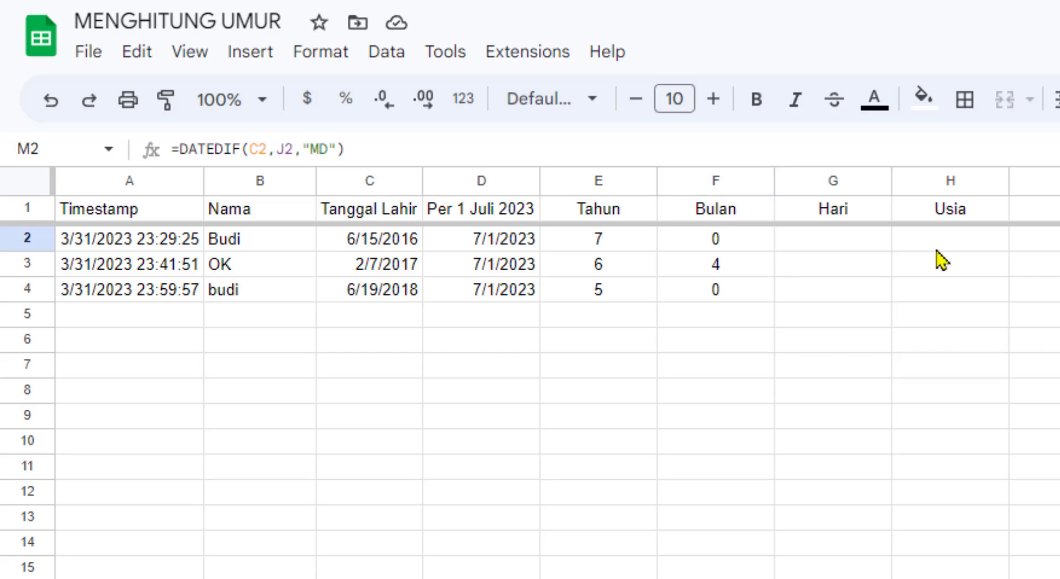
{"action": "left_click", "coordinate": [731, 243]}
{"action": "left_click", "coordinate": [908, 339]}
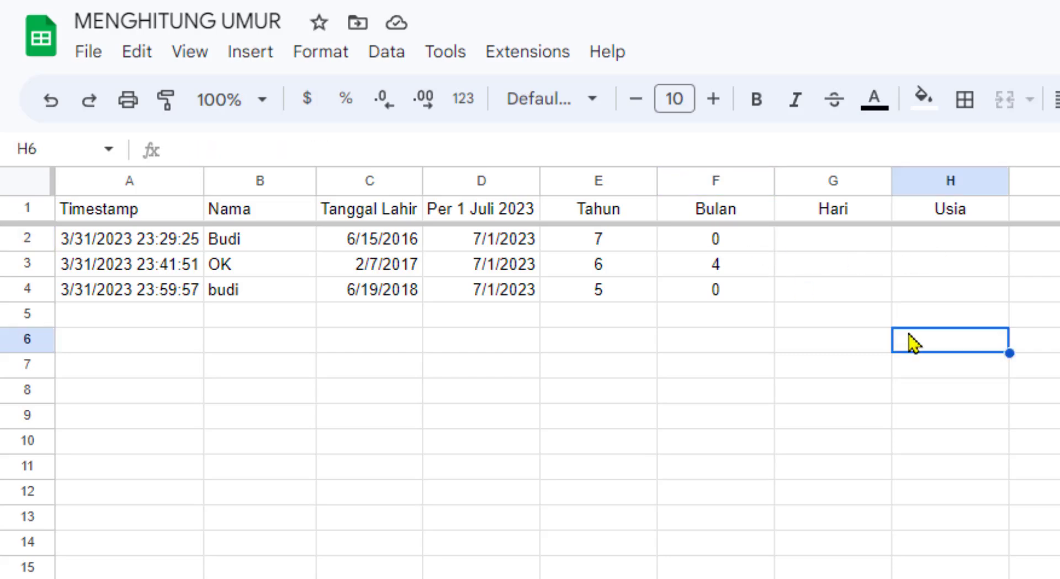
Enter =DATEDIF(C2,D2,"MD") in G2 for the leftover days
{"action": "left_click", "coordinate": [862, 245]}
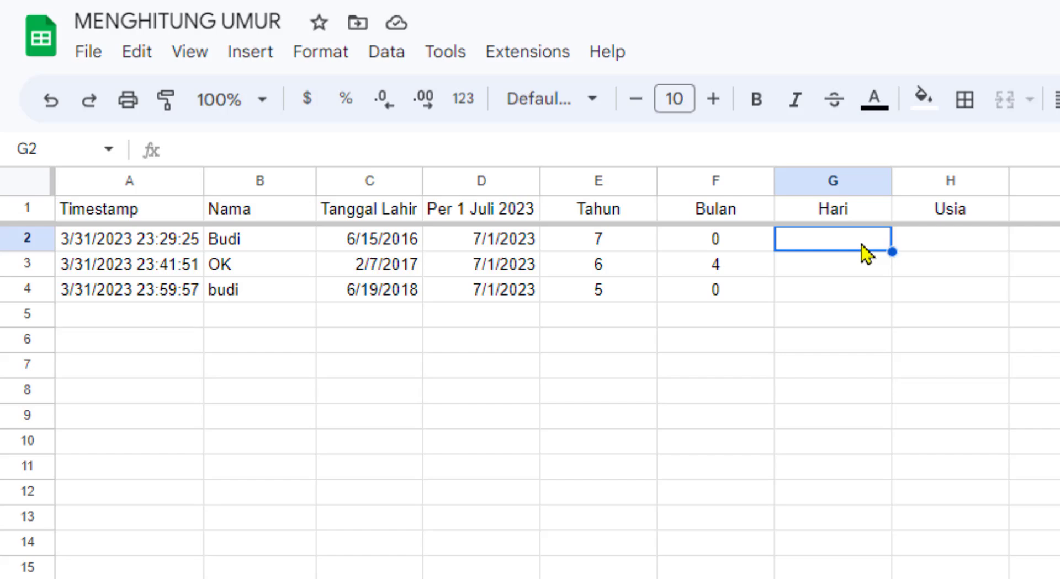
{"action": "type", "text": "=DATE"}
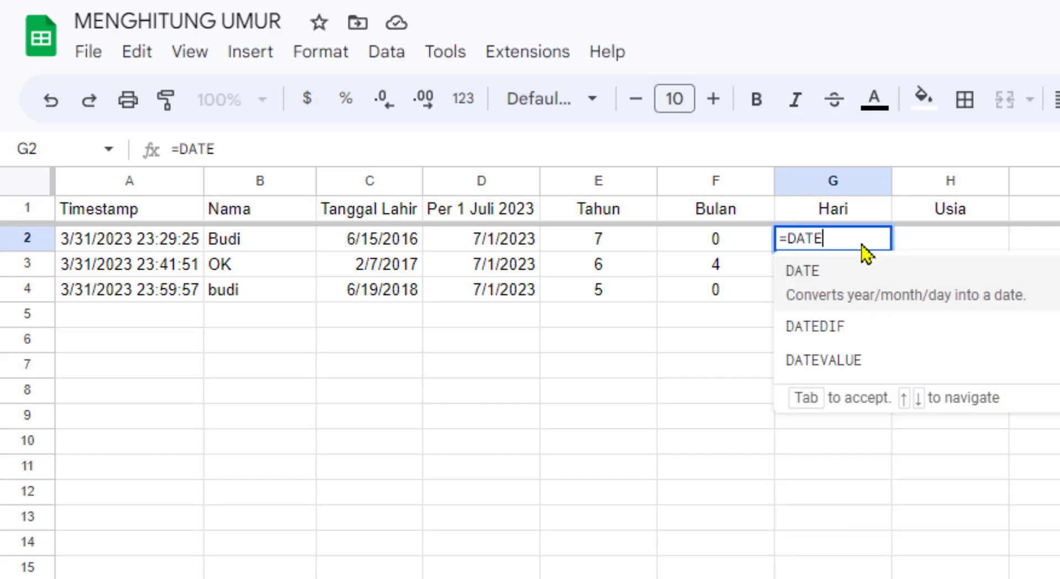
{"action": "type", "text": "D"}
{"action": "left_click", "coordinate": [853, 273]}
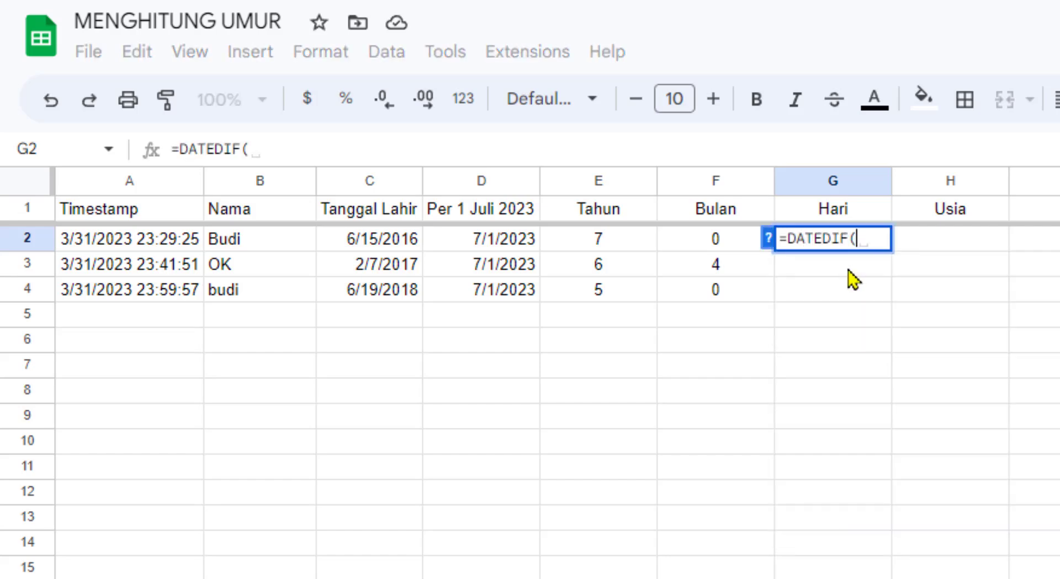
{"action": "left_click", "coordinate": [377, 255]}
{"action": "type", "text": ","}
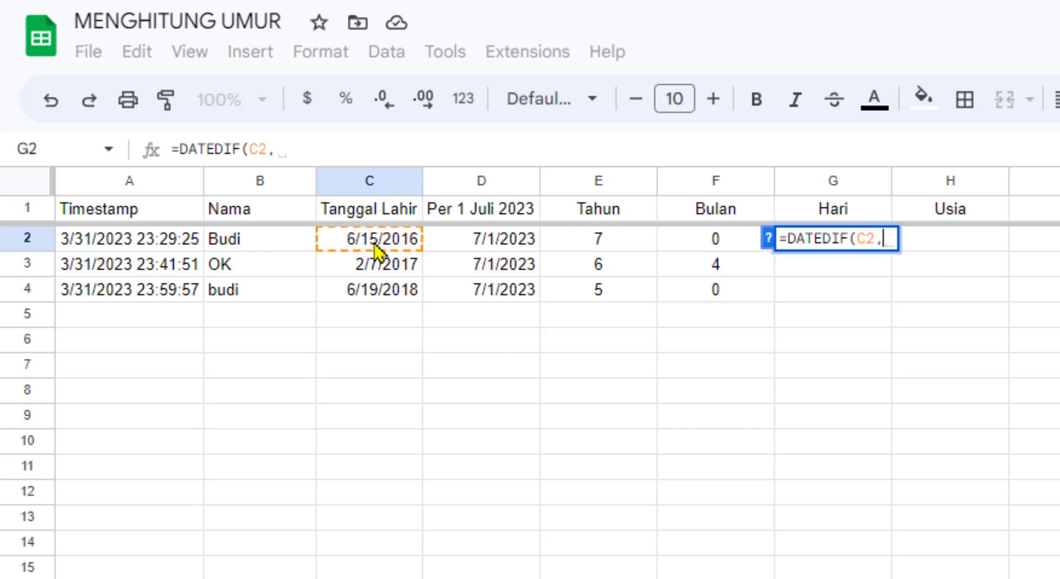
{"action": "left_click", "coordinate": [503, 252]}
{"action": "type", "text": ","}
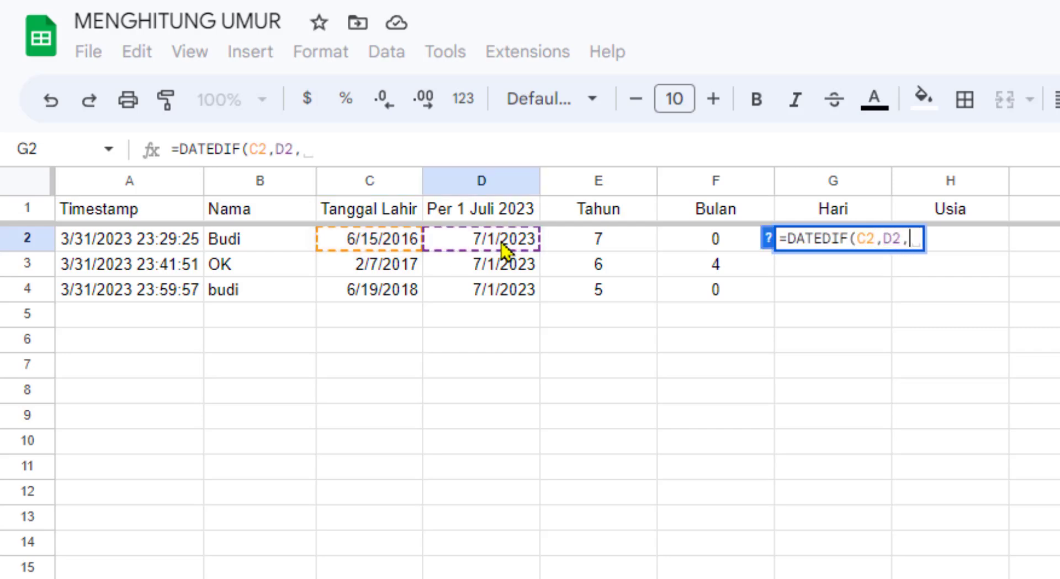
{"action": "type", "text": "\"M"}
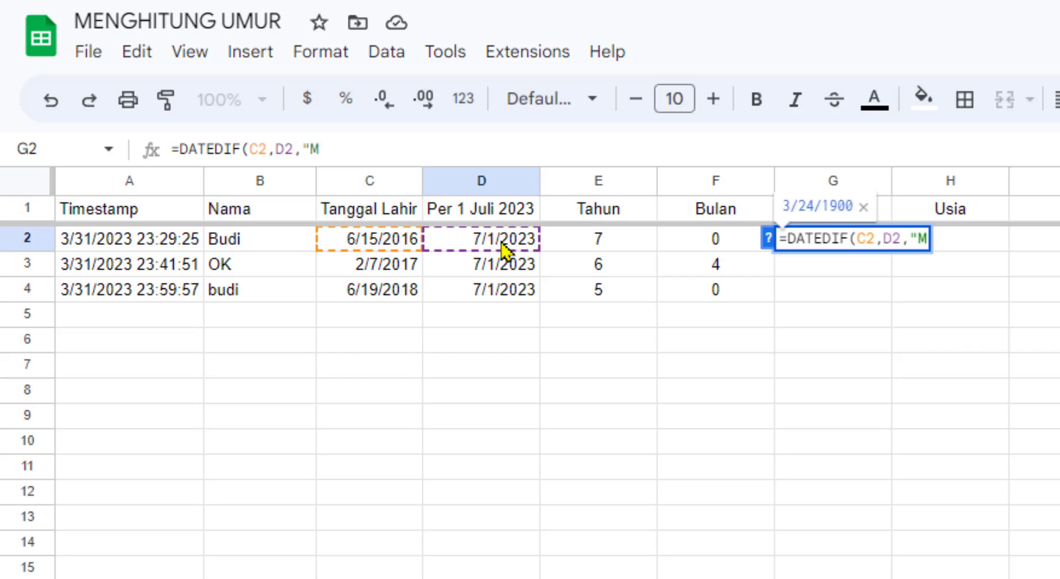
{"action": "type", "text": "D"}
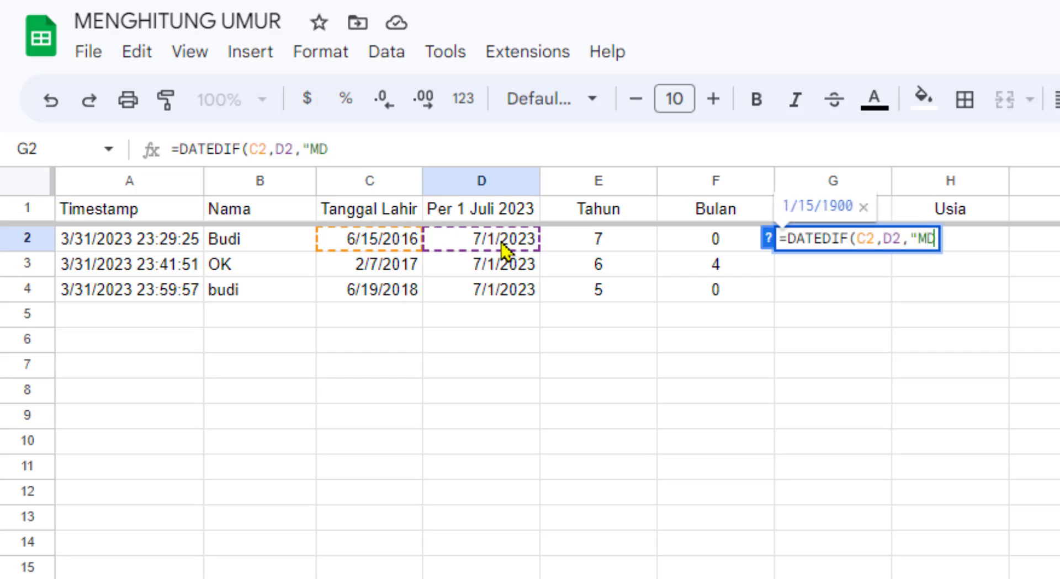
{"action": "type", "text": "\")"}
{"action": "key", "text": "Return"}
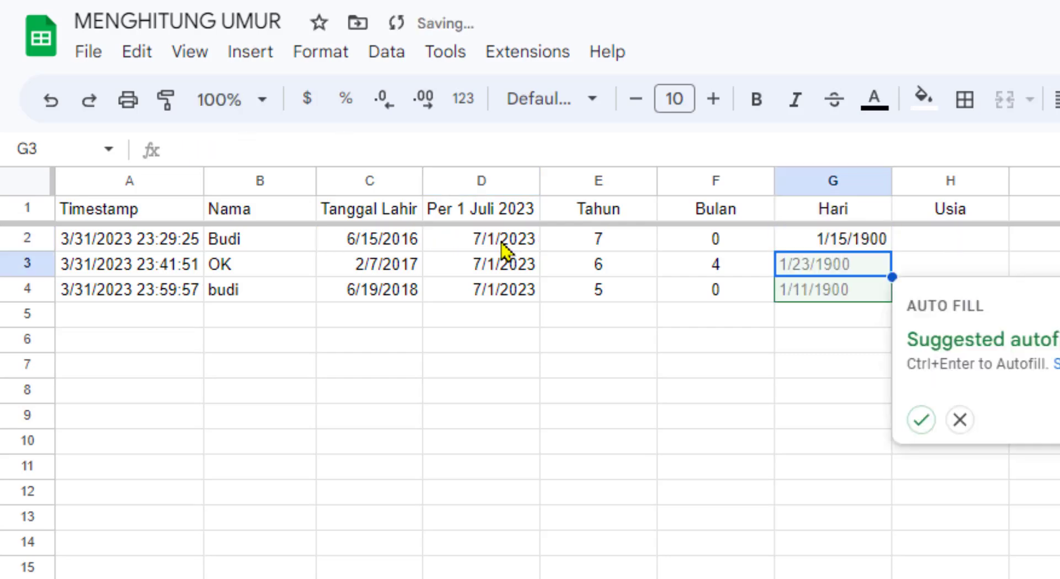
Accept the suggested autofill for G3:G4 and inspect the Hari results
{"action": "left_click", "coordinate": [920, 420]}
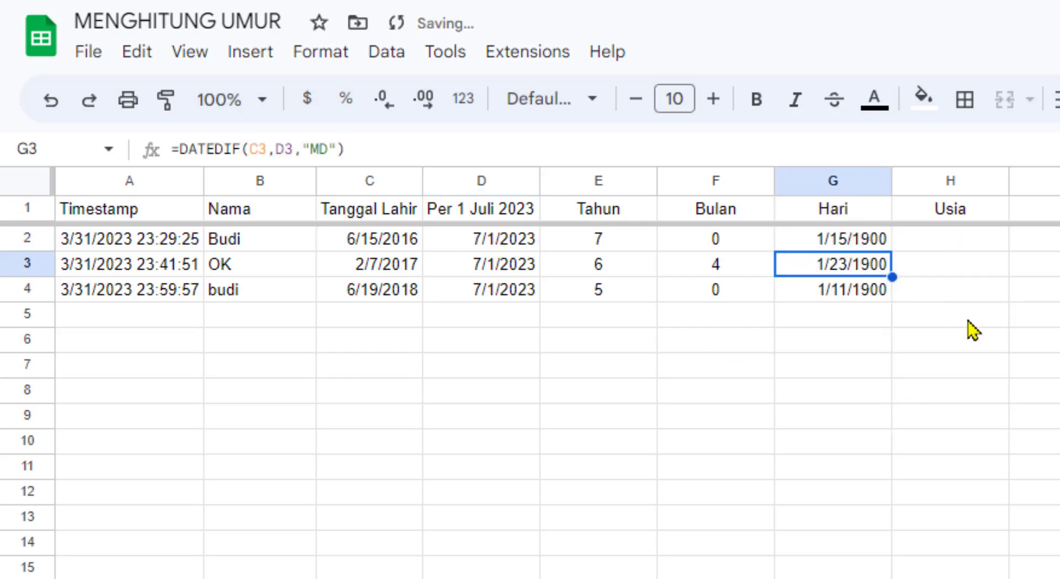
{"action": "left_click", "coordinate": [967, 321]}
{"action": "left_click_drag", "start_coordinate": [878, 240], "coordinate": [878, 296]}
{"action": "left_click", "coordinate": [949, 290]}
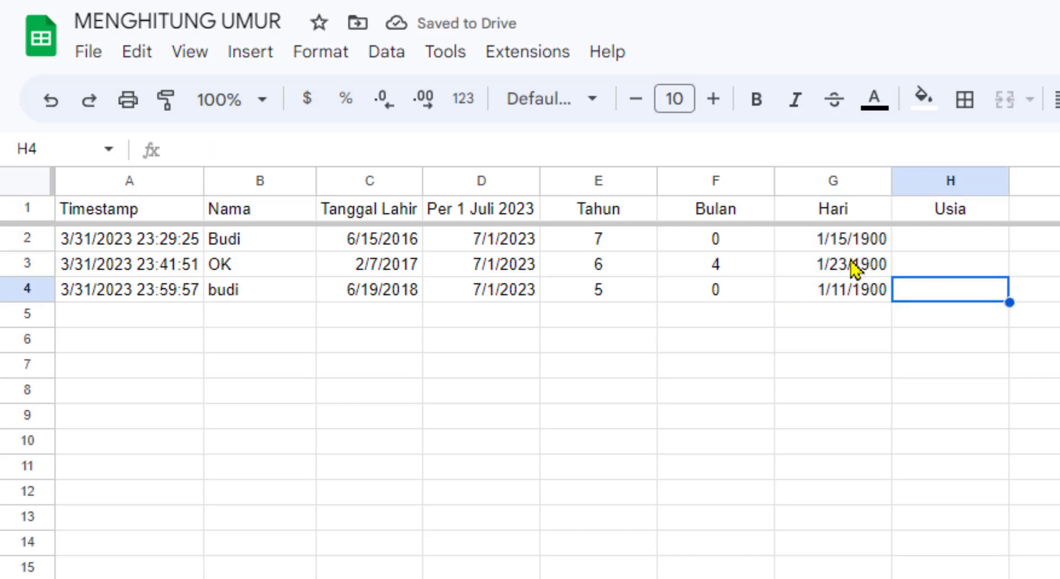
{"action": "left_click", "coordinate": [863, 248]}
Format G2:G4 as Automatic so they show 16, 24 and 12
{"action": "left_click_drag", "start_coordinate": [864, 249], "coordinate": [865, 290]}
{"action": "left_click", "coordinate": [590, 102]}
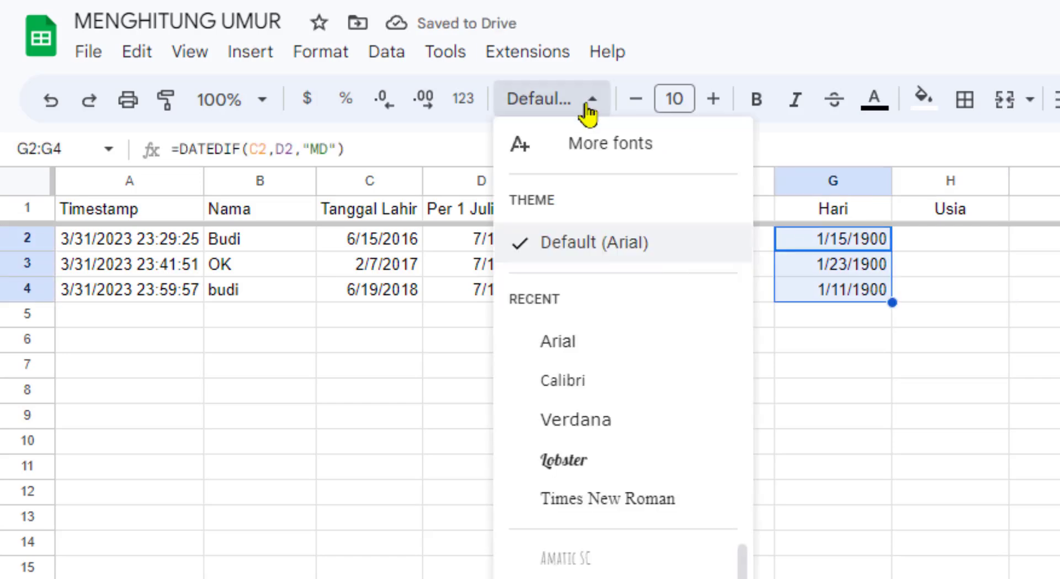
{"action": "left_click", "coordinate": [908, 418]}
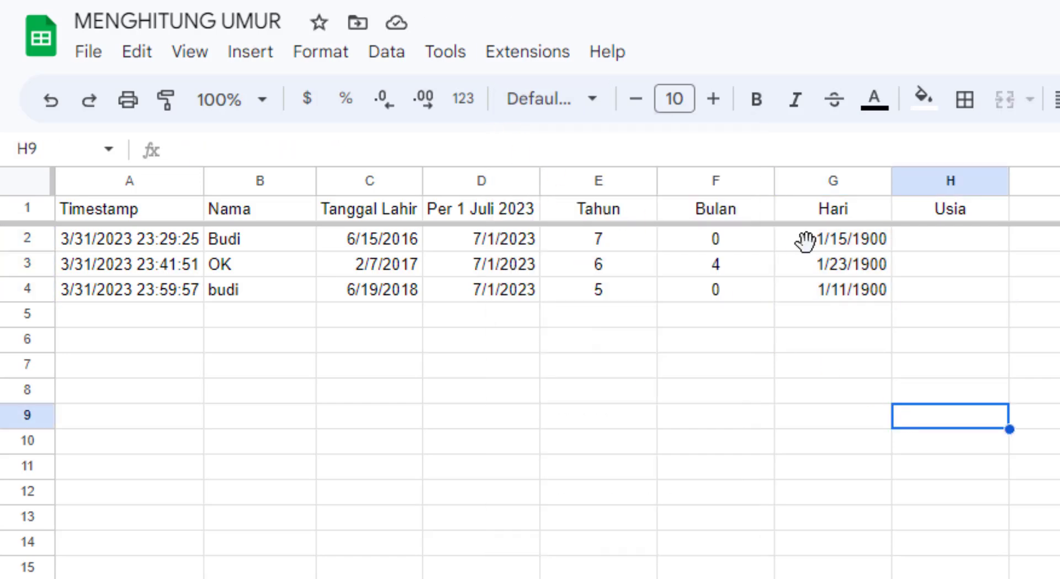
{"action": "left_click_drag", "start_coordinate": [868, 243], "coordinate": [864, 295]}
{"action": "left_click", "coordinate": [467, 102]}
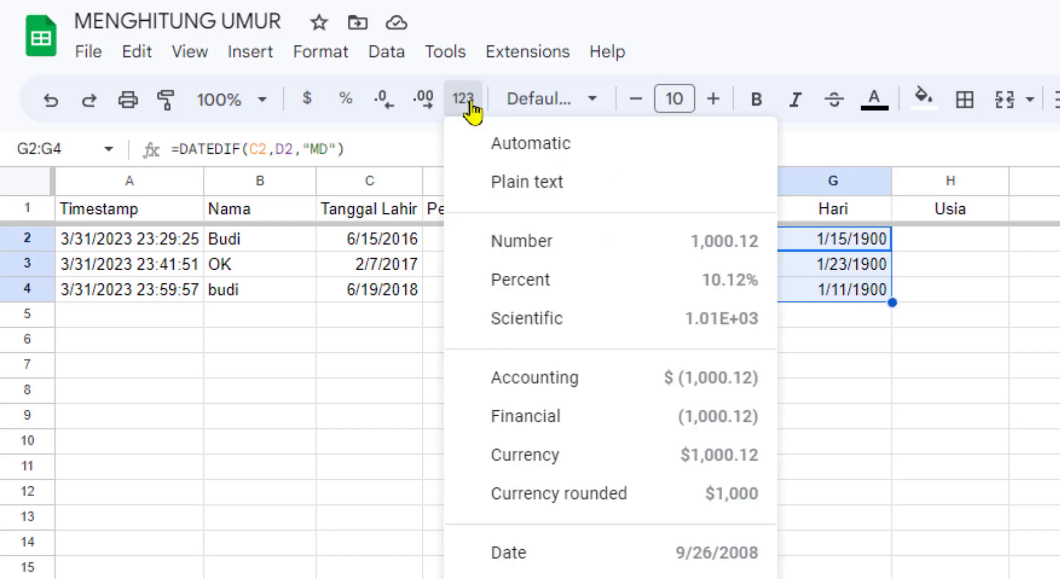
{"action": "left_click", "coordinate": [532, 158]}
{"action": "left_click", "coordinate": [944, 375]}
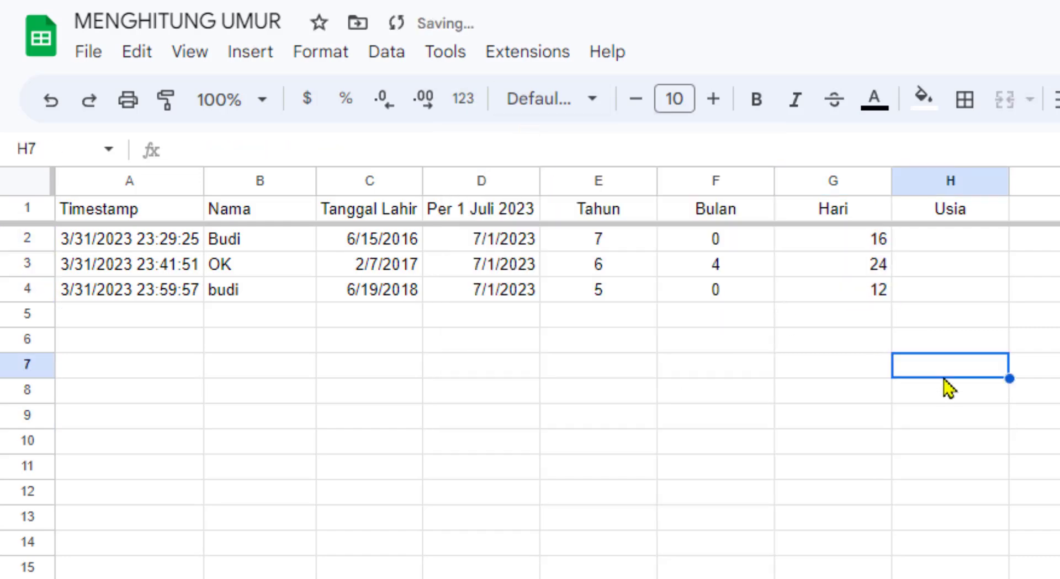
Centre-align the Tahun, Bulan and Hari values in E2:G4
{"action": "left_click_drag", "start_coordinate": [607, 243], "coordinate": [787, 293]}
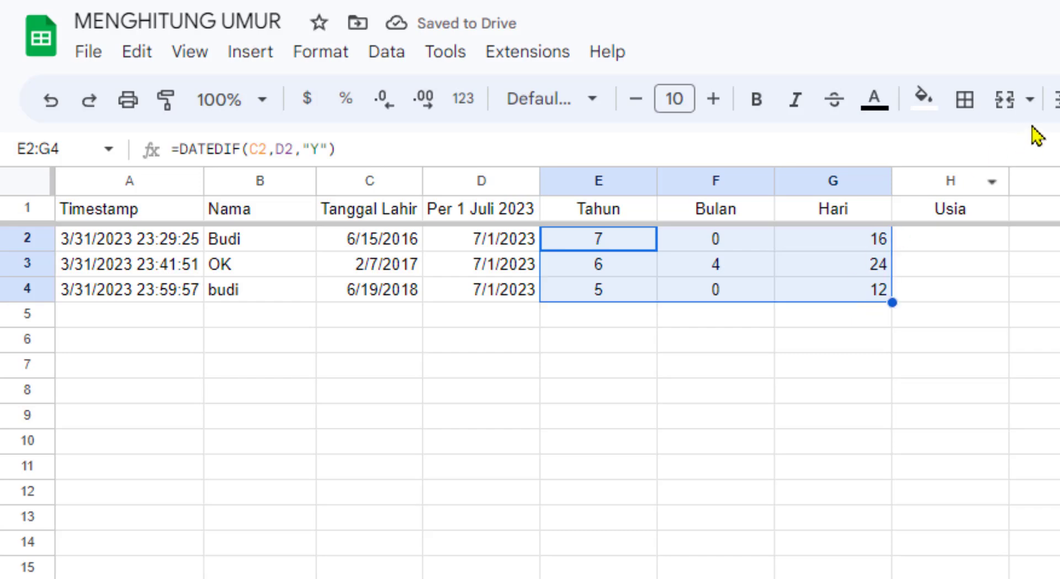
{"action": "key", "text": "ctrl+shift+e"}
{"action": "left_click", "coordinate": [1040, 362]}
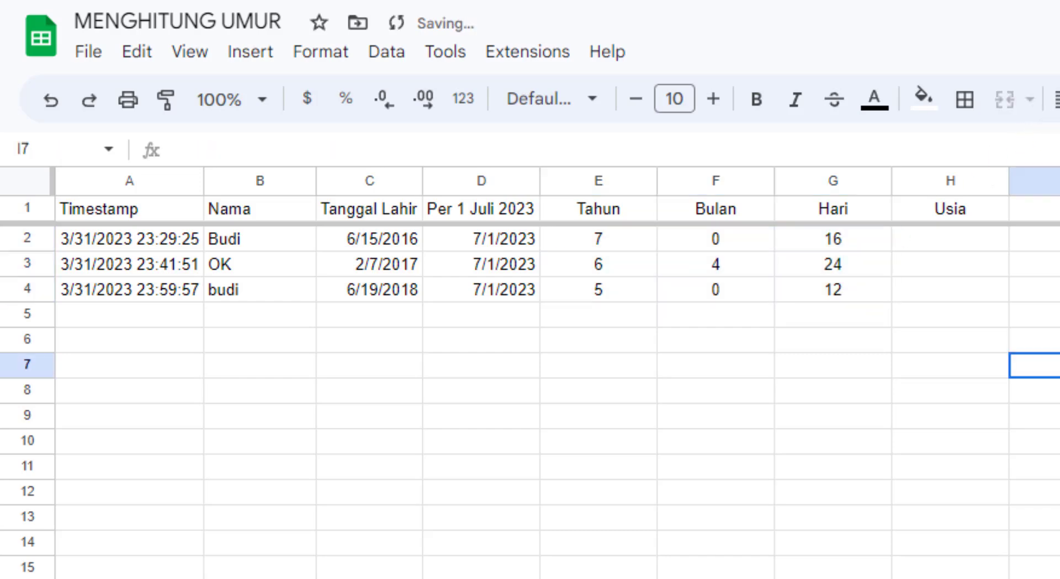
{"action": "left_click", "coordinate": [599, 237]}
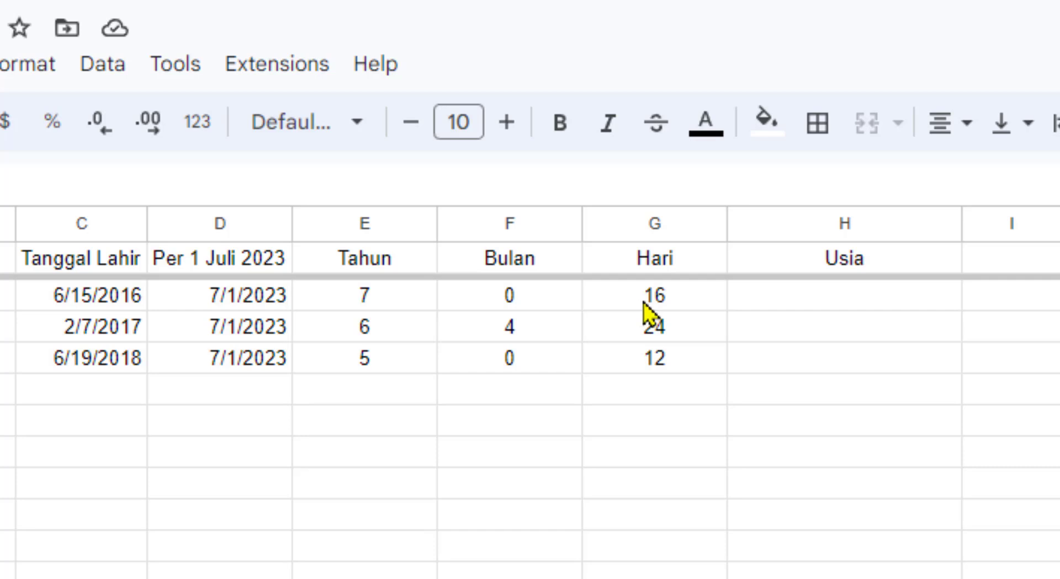
In H2, type =DATEDIF(C2,D2,"Y")&" Tahun "& with correct capitalisation, starting a second DATEDIF
{"action": "left_click", "coordinate": [869, 310]}
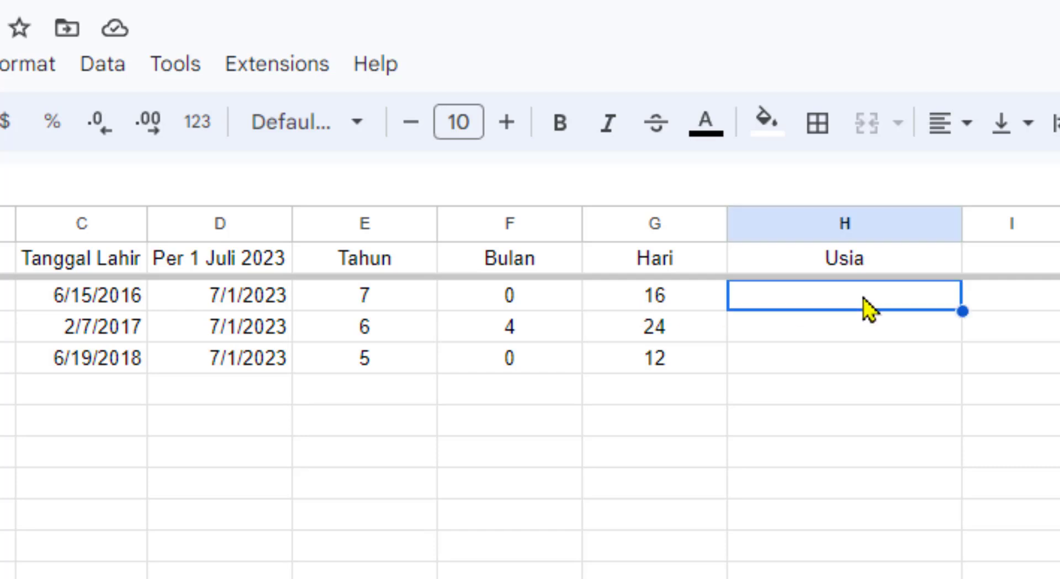
{"action": "type", "text": "=DATED"}
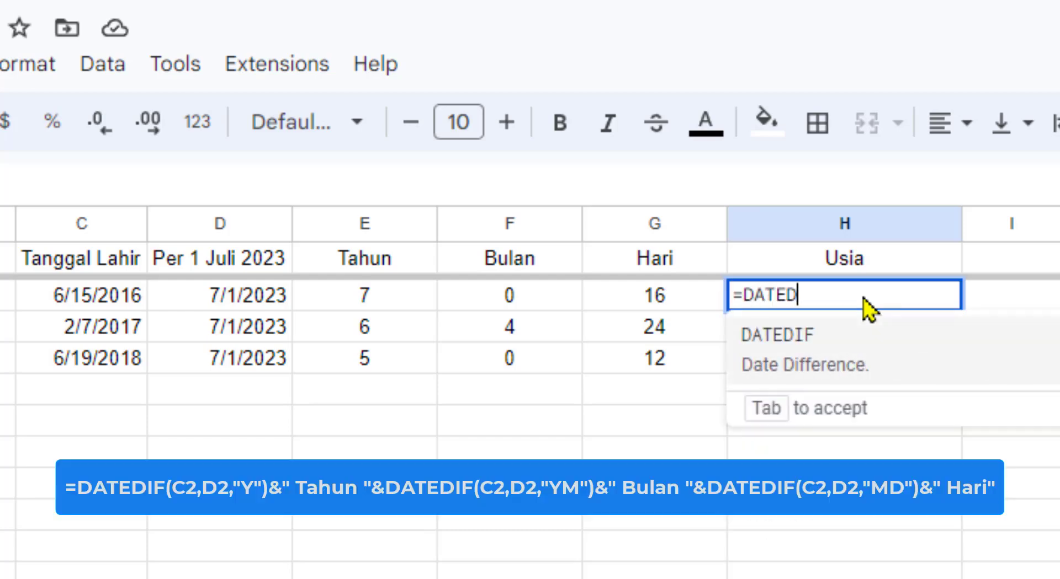
{"action": "left_click", "coordinate": [794, 338]}
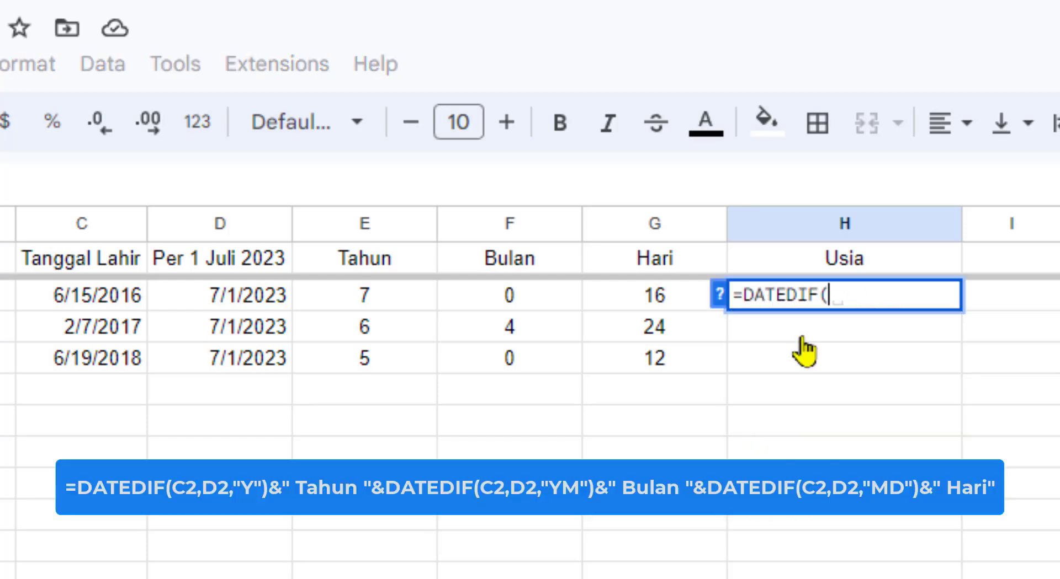
{"action": "left_click", "coordinate": [113, 298]}
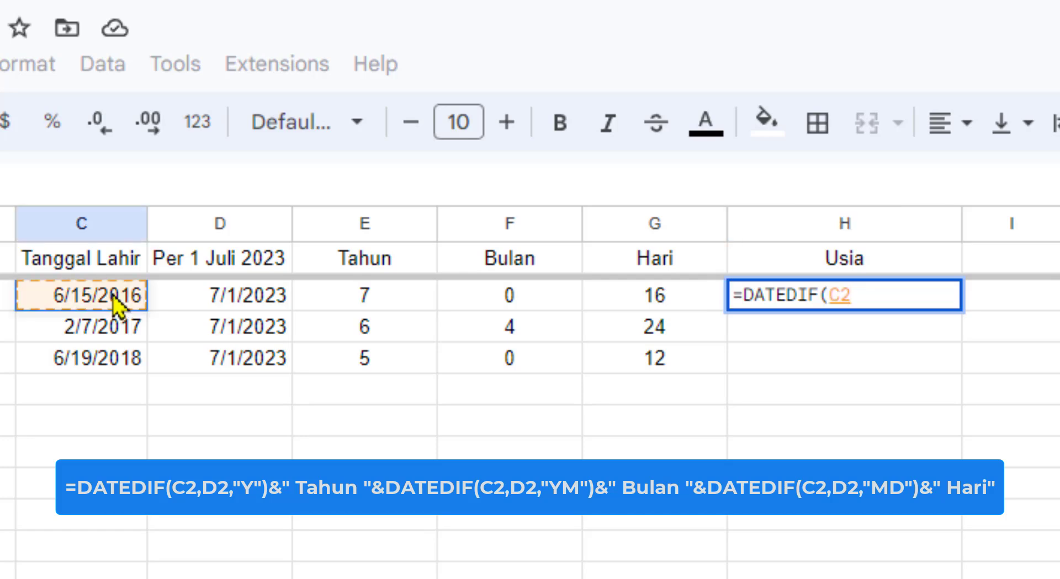
{"action": "type", "text": ","}
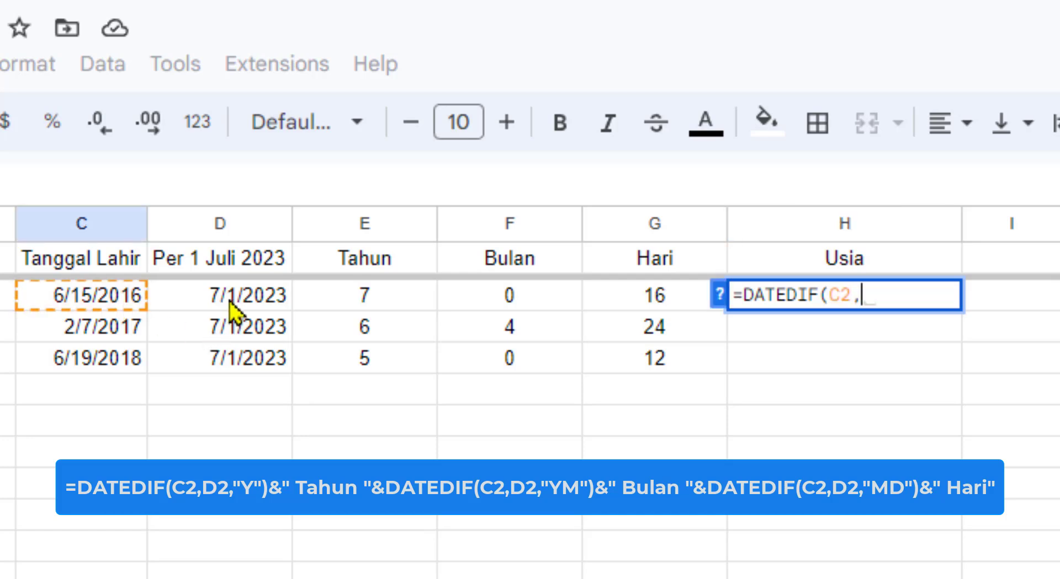
{"action": "left_click", "coordinate": [230, 302]}
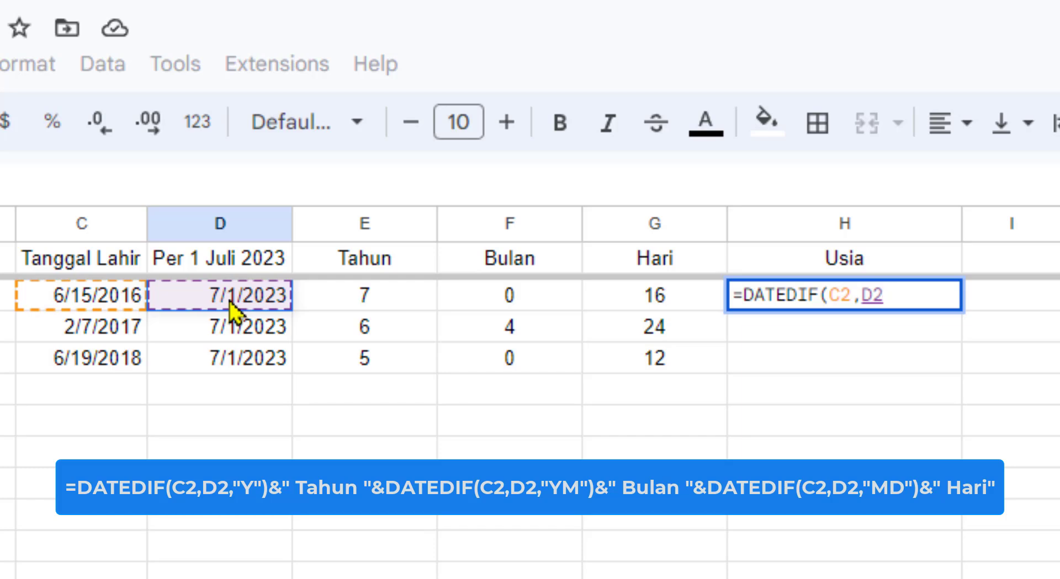
{"action": "type", "text": ","}
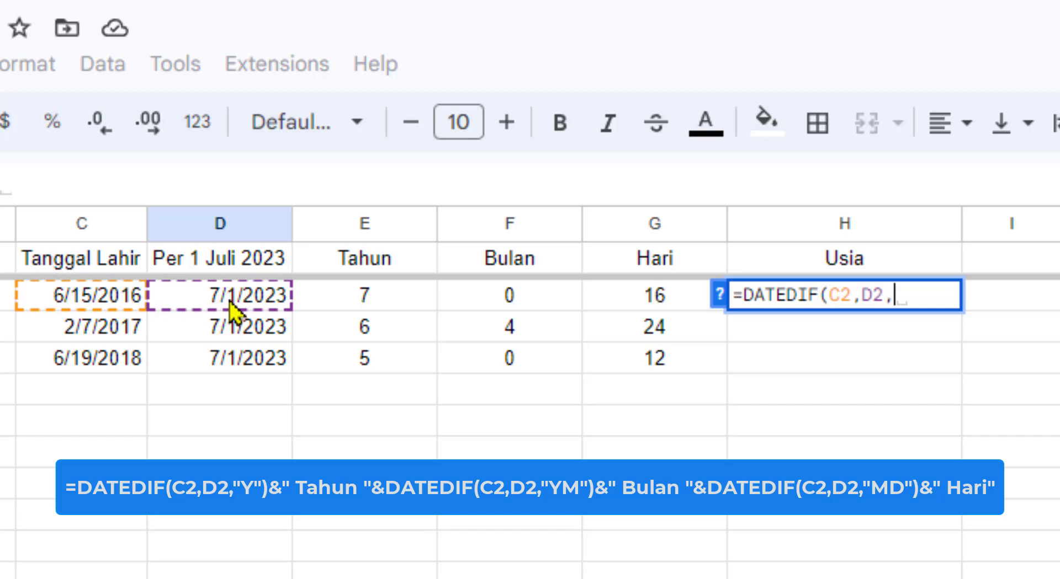
{"action": "type", "text": "\"Y"}
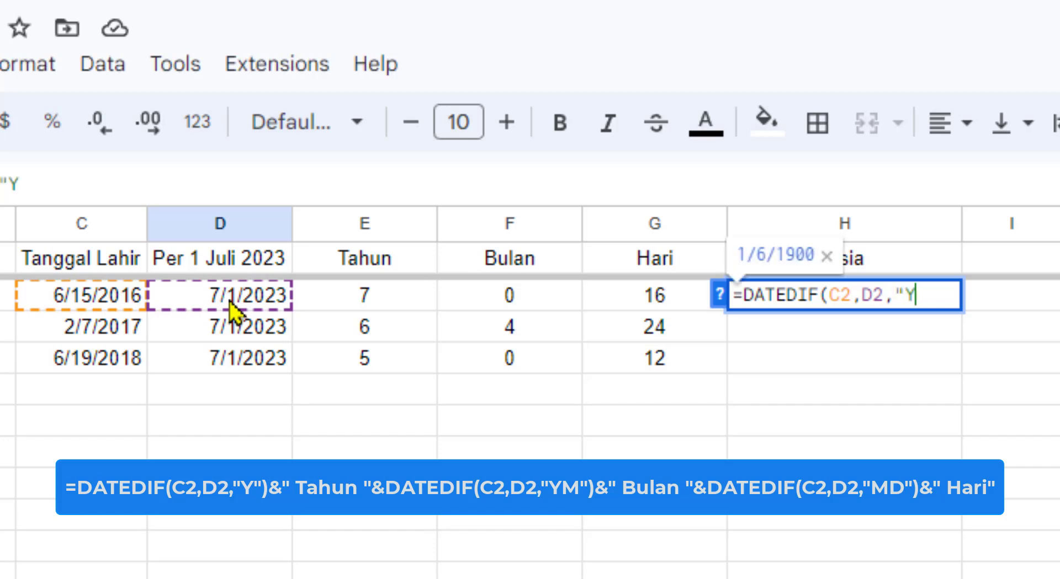
{"action": "type", "text": "\""}
{"action": "type", "text": ")"}
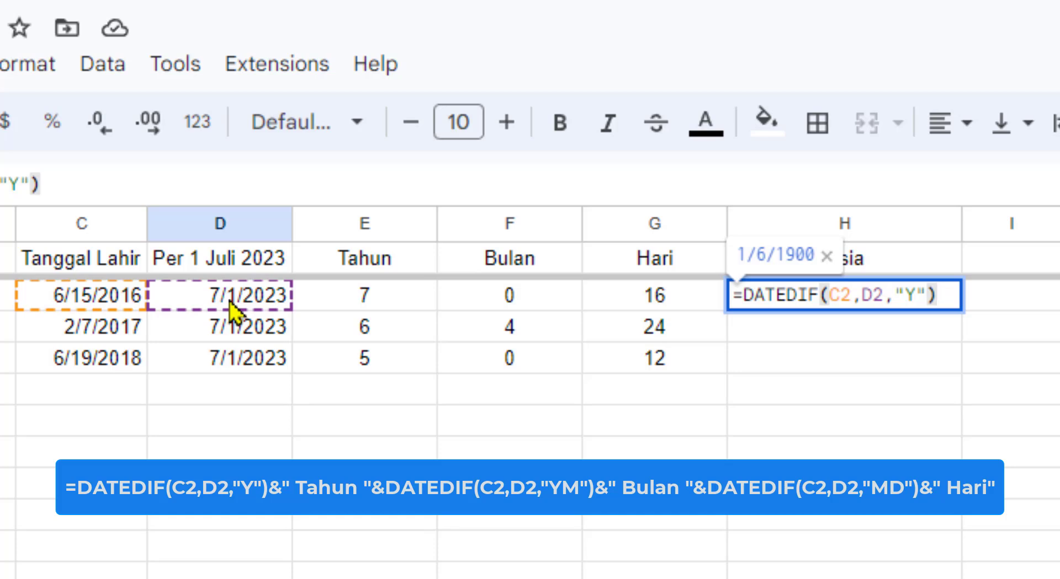
{"action": "type", "text": "&"}
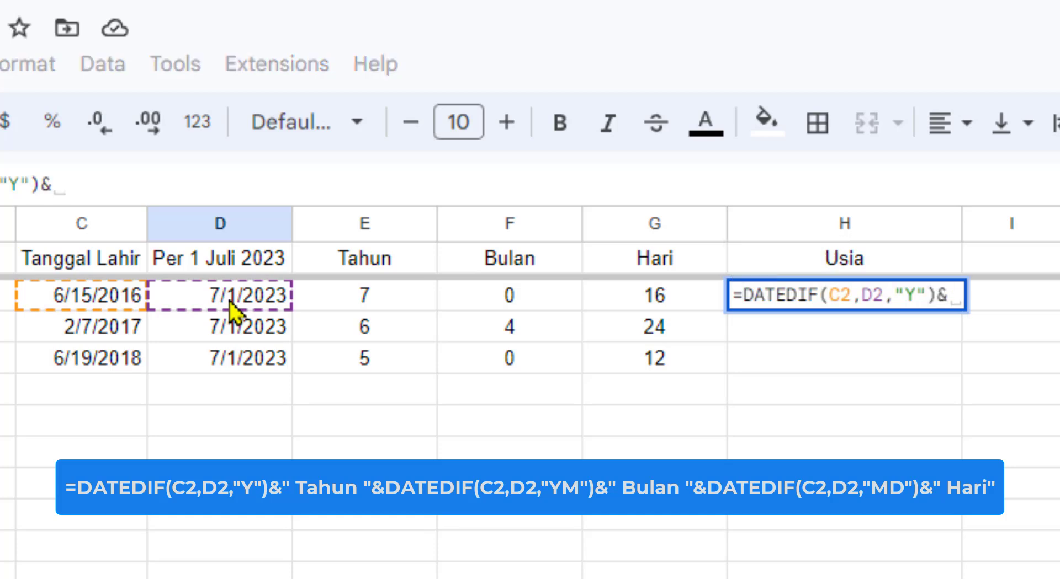
{"action": "type", "text": "\""}
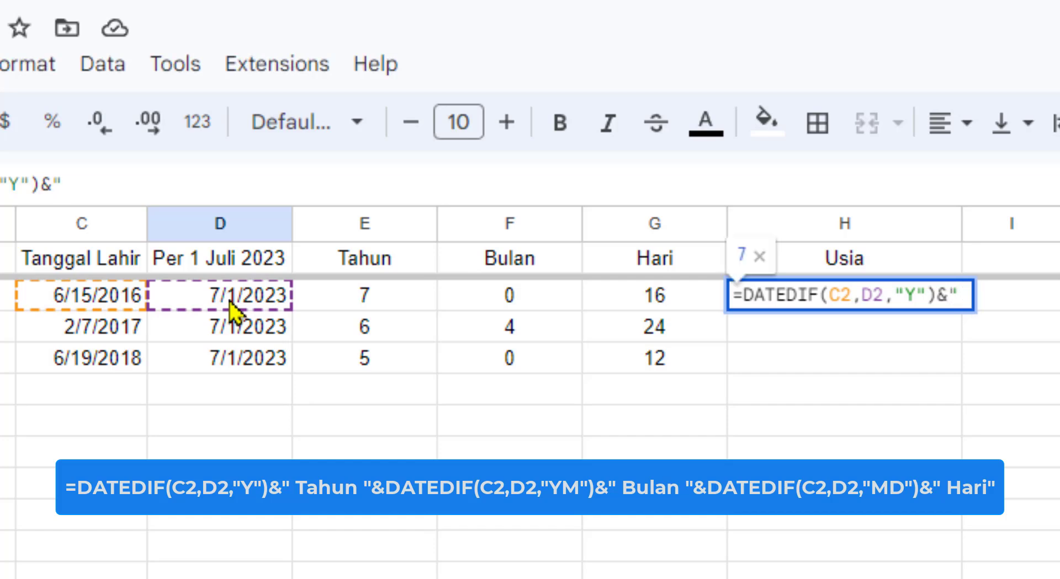
{"action": "type", "text": " tAHUN"}
{"action": "key", "text": "BackSpace"}
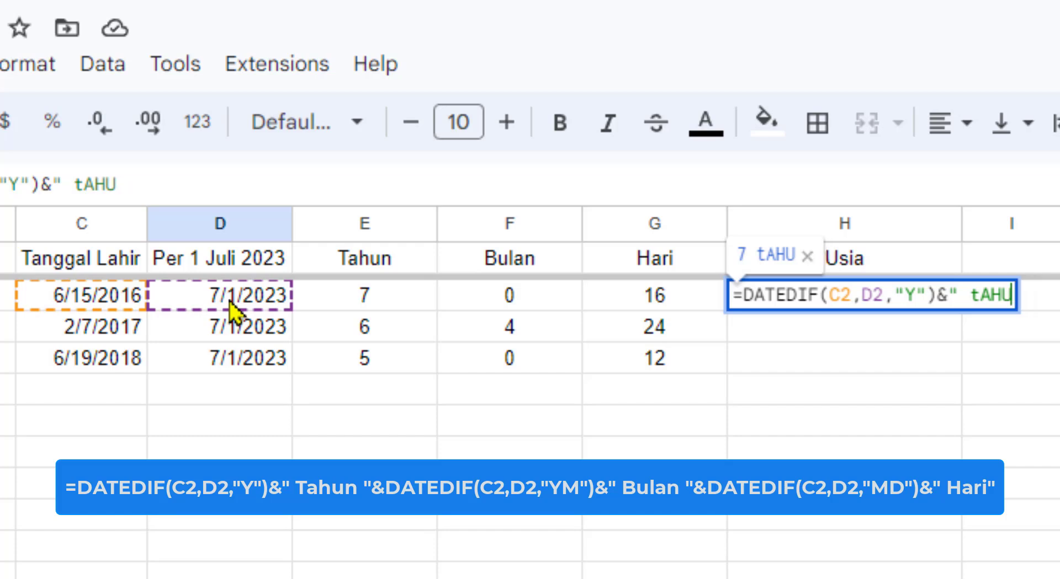
{"action": "key", "text": "BackSpace"}
{"action": "key", "text": "BackSpace"}
{"action": "key", "text": "BackSpace"}
{"action": "key", "text": "BackSpace"}
{"action": "type", "text": "Tah"}
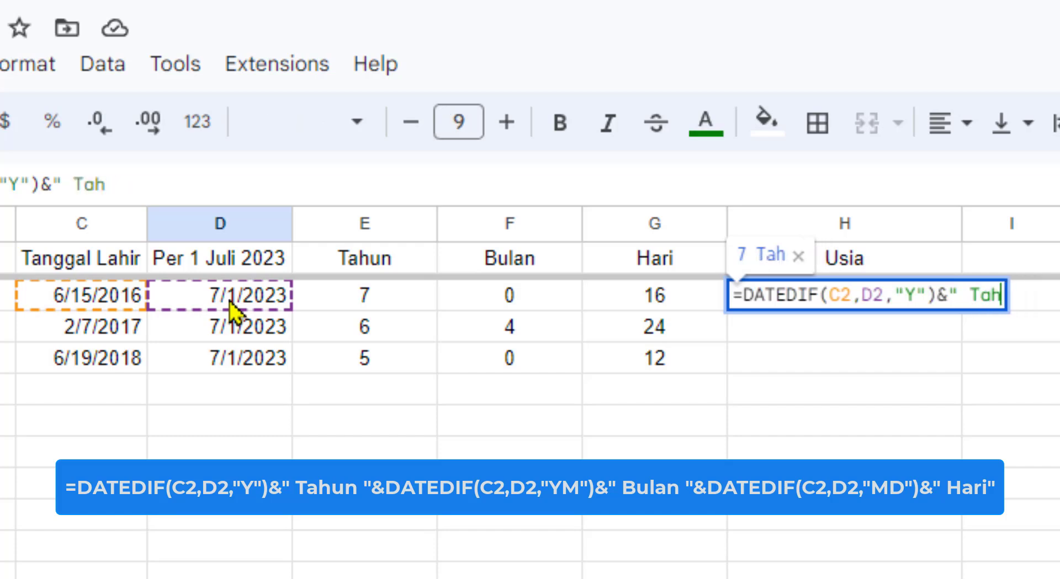
{"action": "type", "text": "un"}
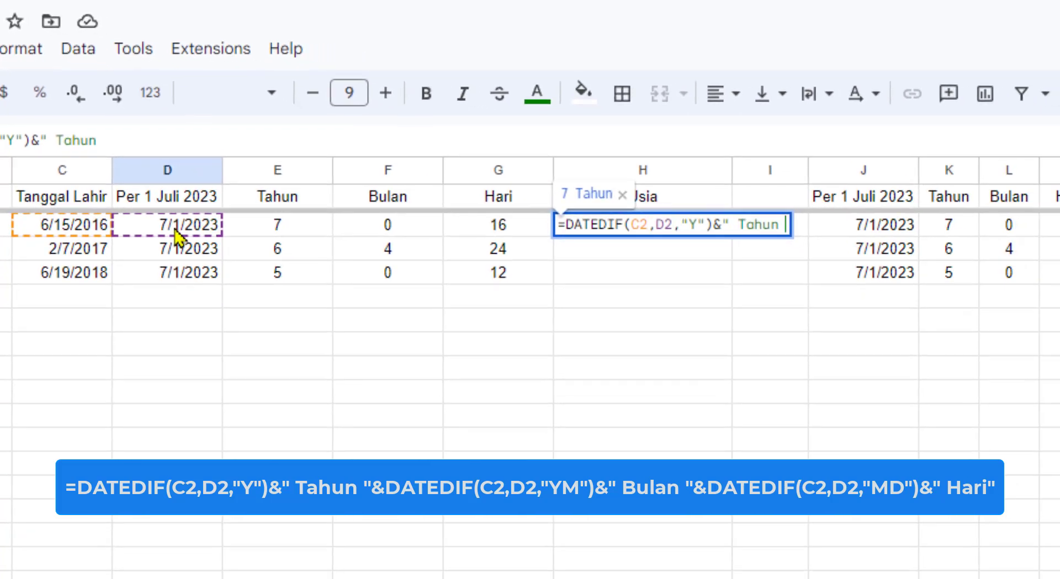
{"action": "type", "text": " \""}
{"action": "type", "text": "&"}
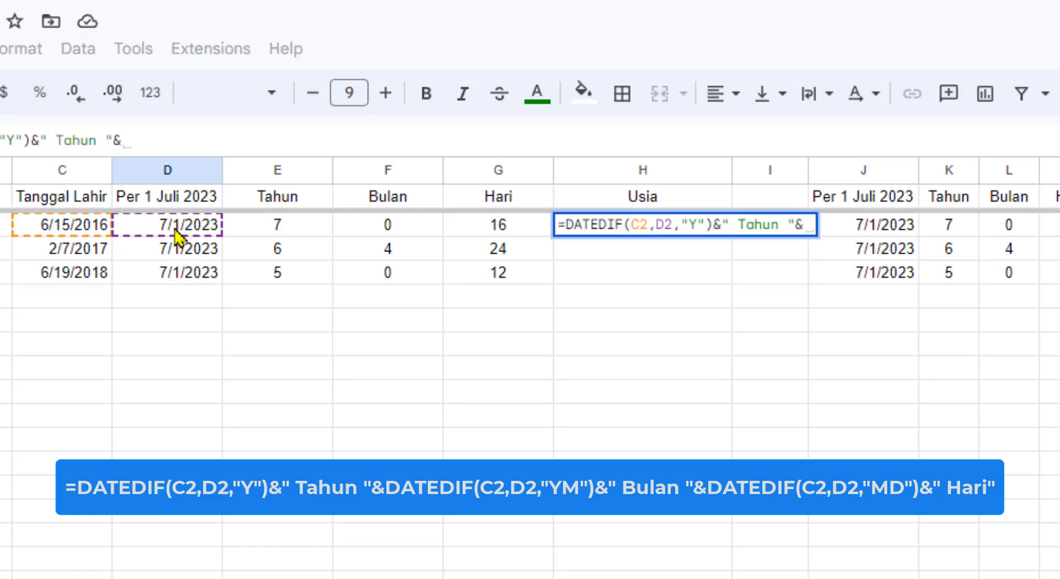
{"action": "type", "text": "dated"}
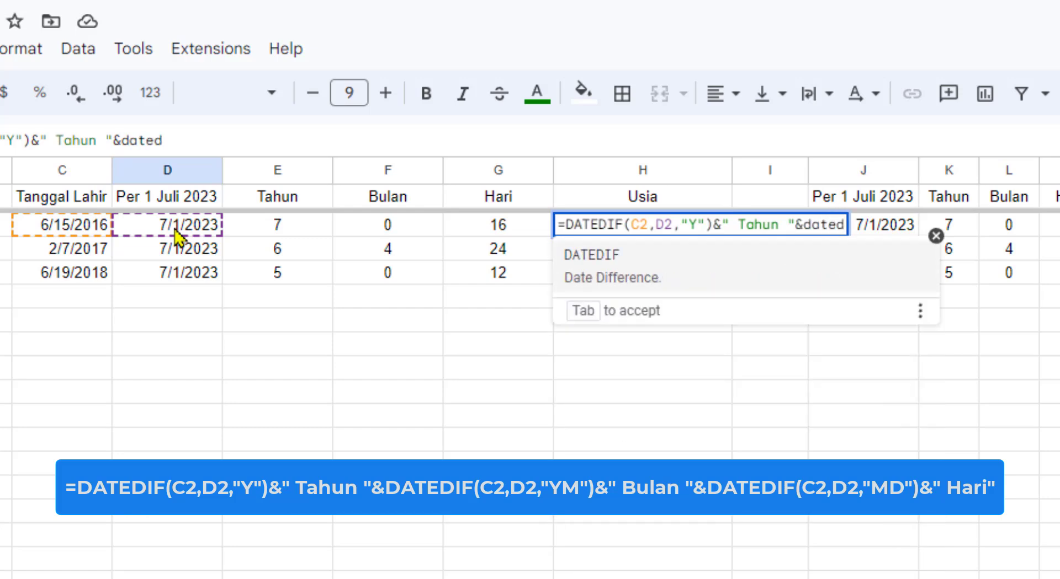
Append DATEDIF(C2,D2,"YM")&" Bulan " to the H2 formula, correcting the label's capitalisation
{"action": "key", "text": "BackSpace"}
{"action": "key", "text": "BackSpace"}
{"action": "key", "text": "BackSpace"}
{"action": "key", "text": "BackSpace"}
{"action": "key", "text": "BackSpace"}
{"action": "type", "text": "DA"}
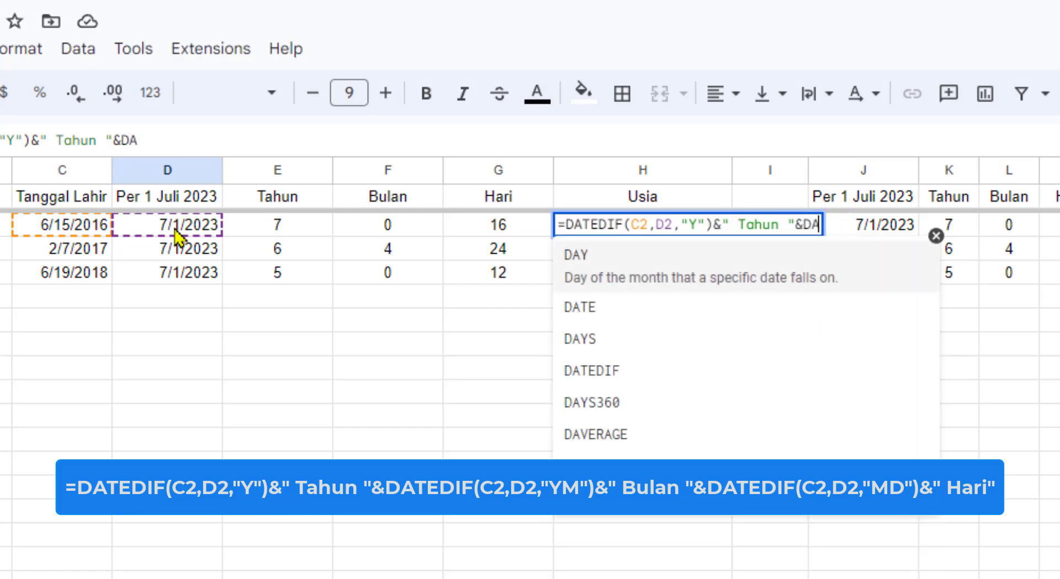
{"action": "type", "text": "TEDIF"}
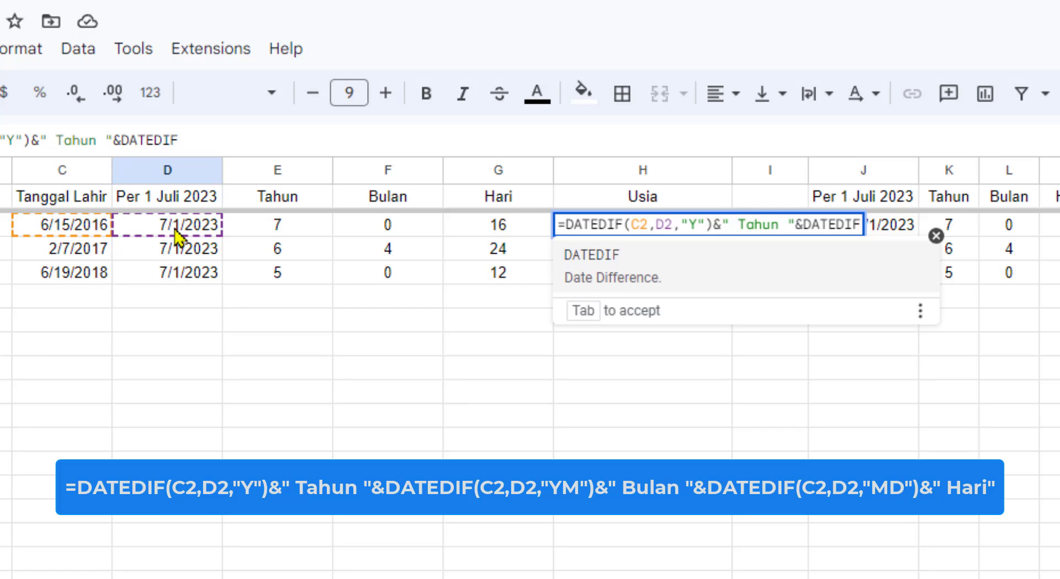
{"action": "type", "text": "("}
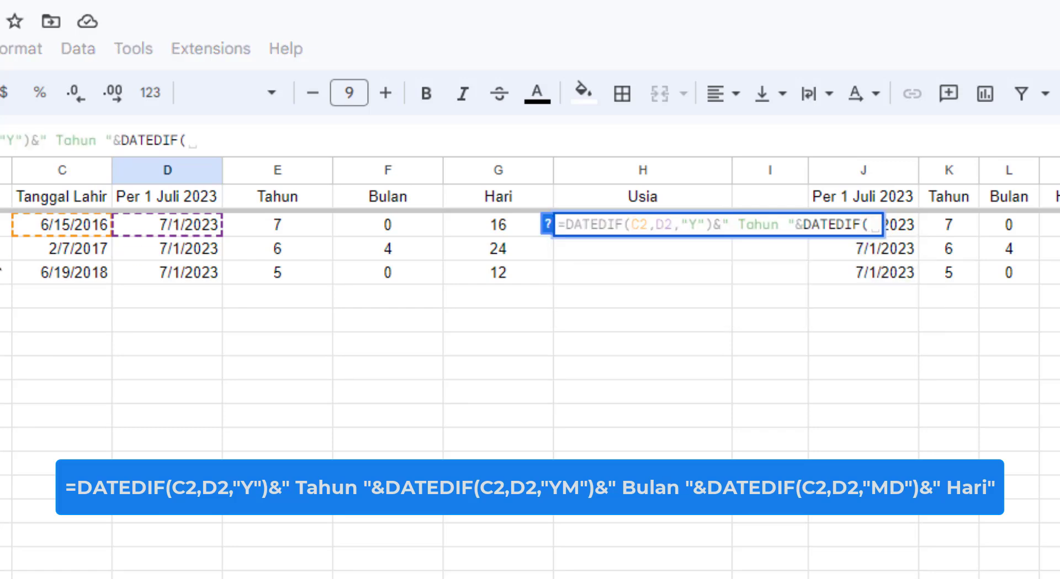
{"action": "left_click", "coordinate": [86, 231]}
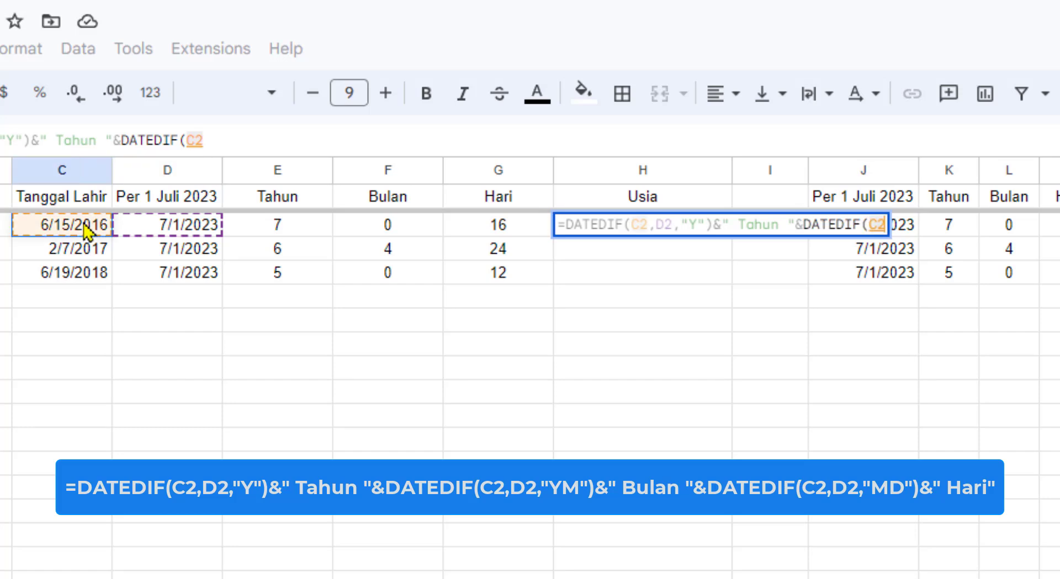
{"action": "type", "text": ","}
{"action": "left_click", "coordinate": [176, 233]}
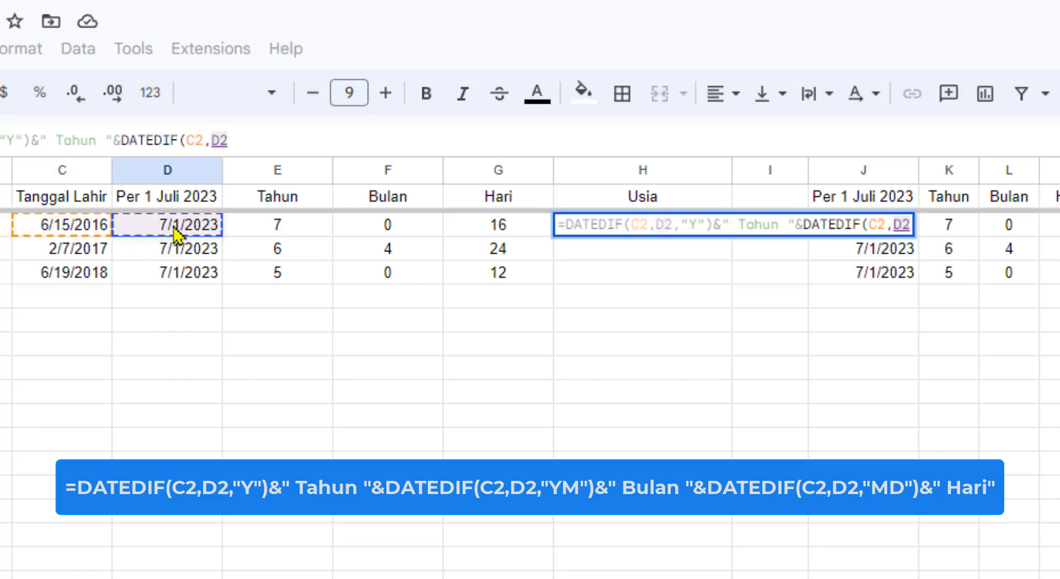
{"action": "type", "text": ","}
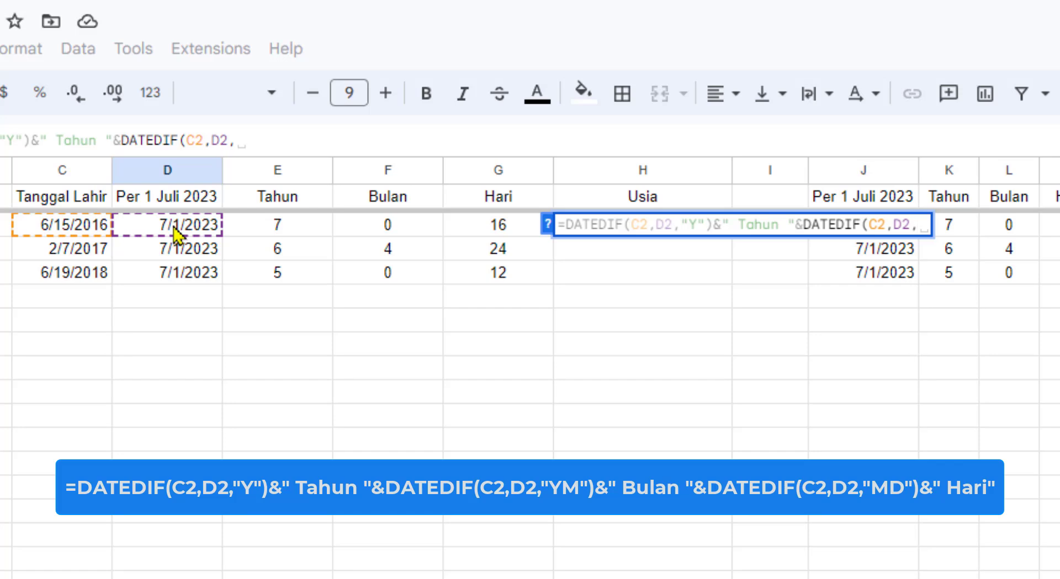
{"action": "type", "text": "\"Y"}
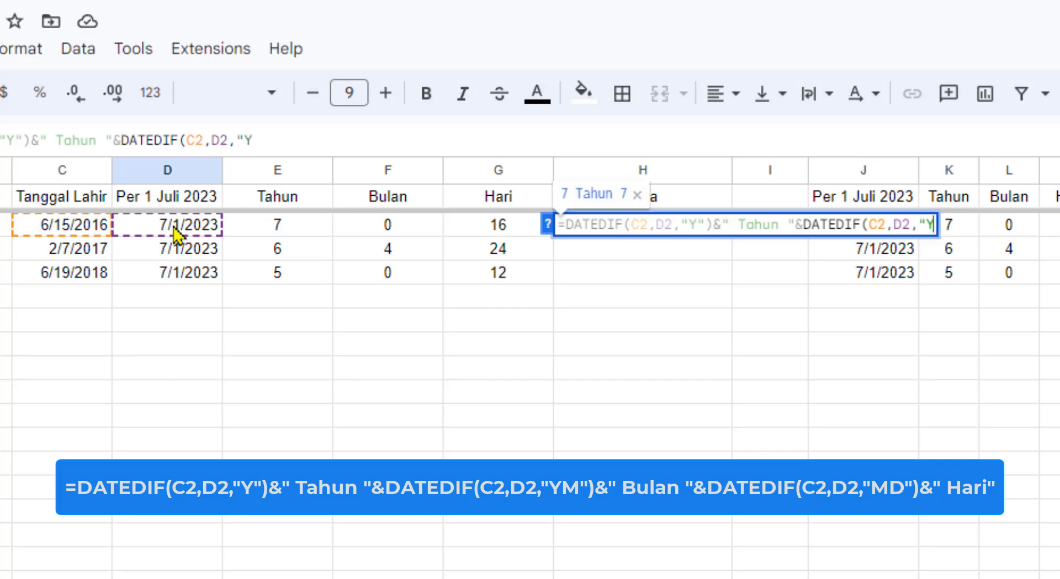
{"action": "type", "text": "M"}
{"action": "type", "text": "\""}
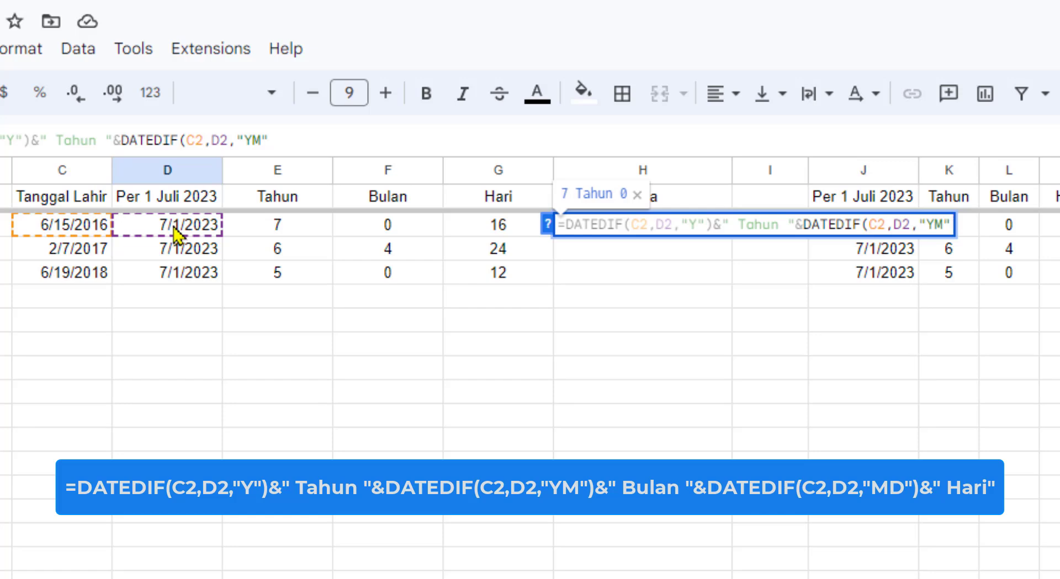
{"action": "type", "text": ")"}
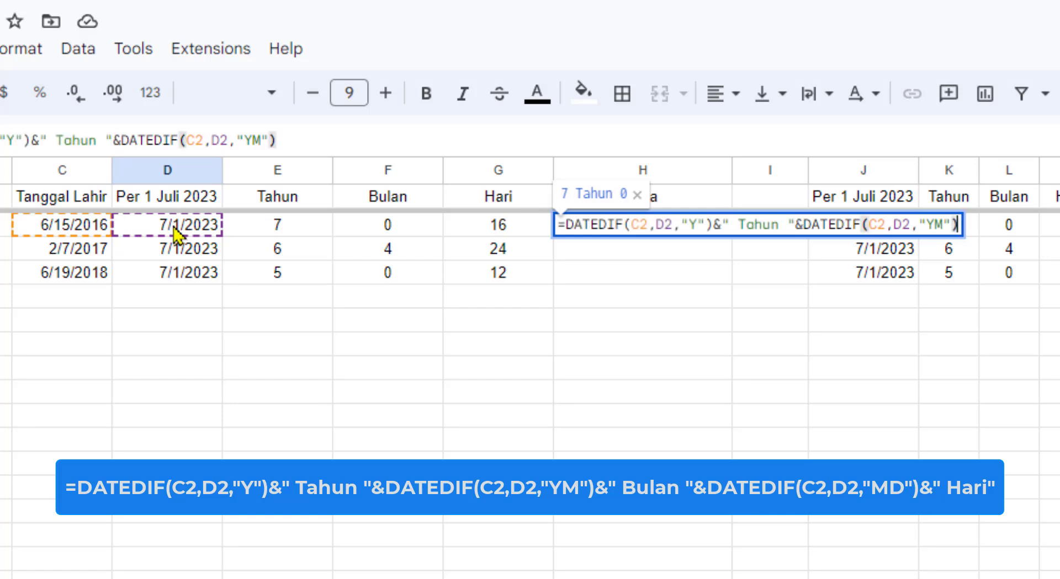
{"action": "type", "text": "&"}
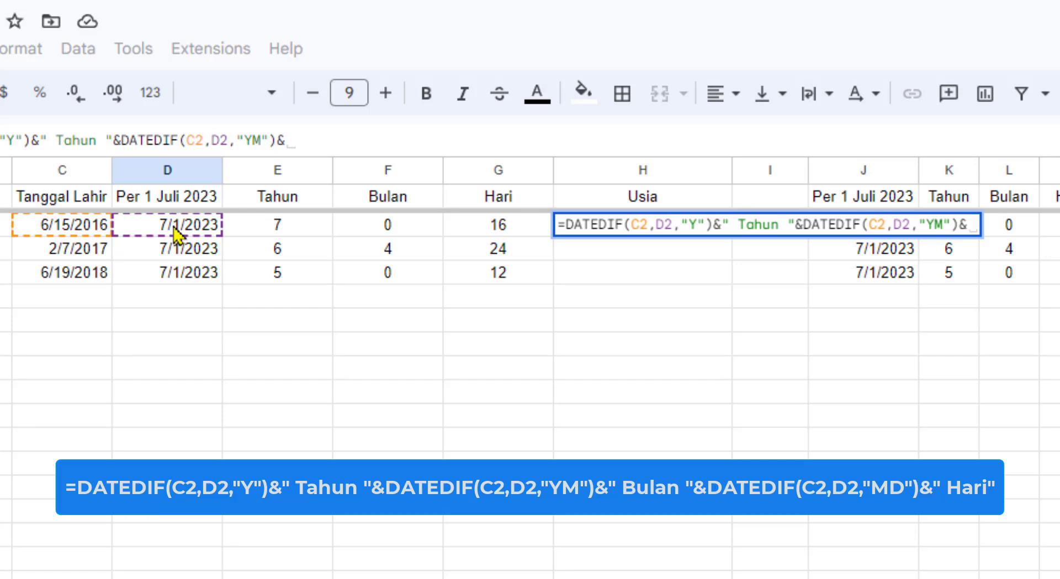
{"action": "type", "text": "\""}
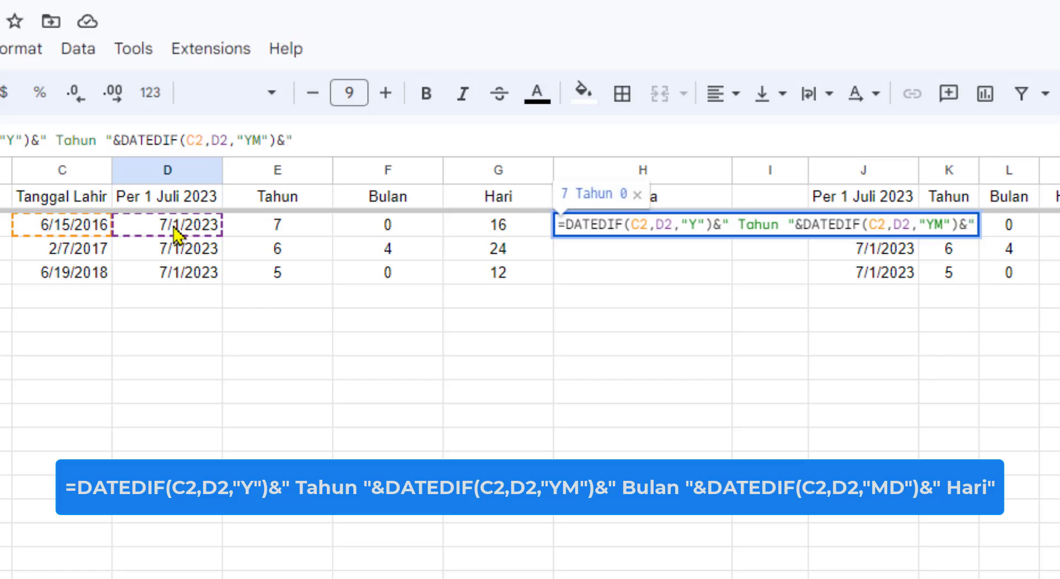
{"action": "type", "text": " bULAN"}
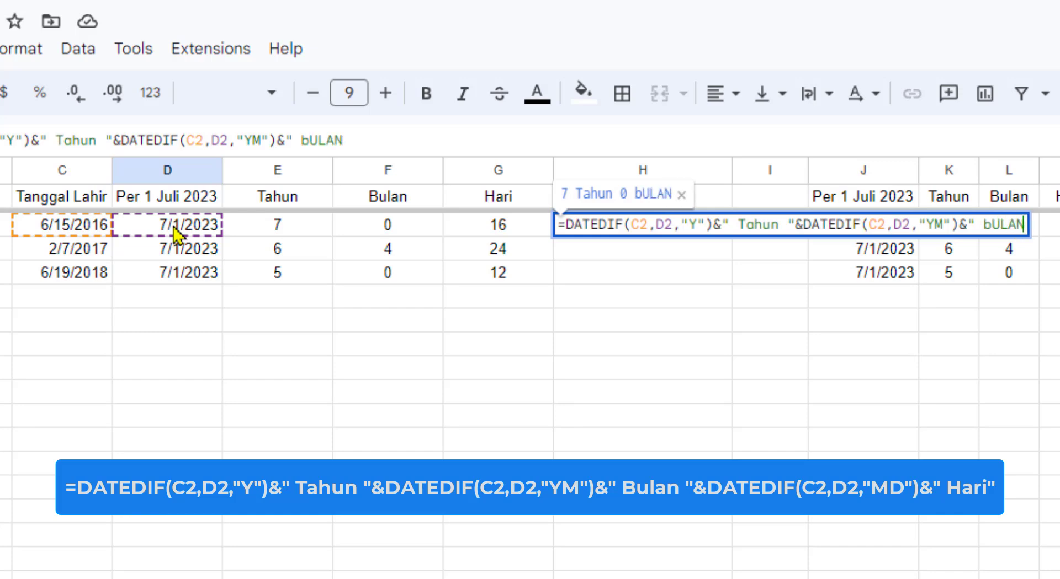
{"action": "key", "text": "BackSpace"}
{"action": "key", "text": "BackSpace"}
{"action": "key", "text": "BackSpace"}
{"action": "key", "text": "BackSpace"}
{"action": "key", "text": "BackSpace"}
{"action": "type", "text": "B"}
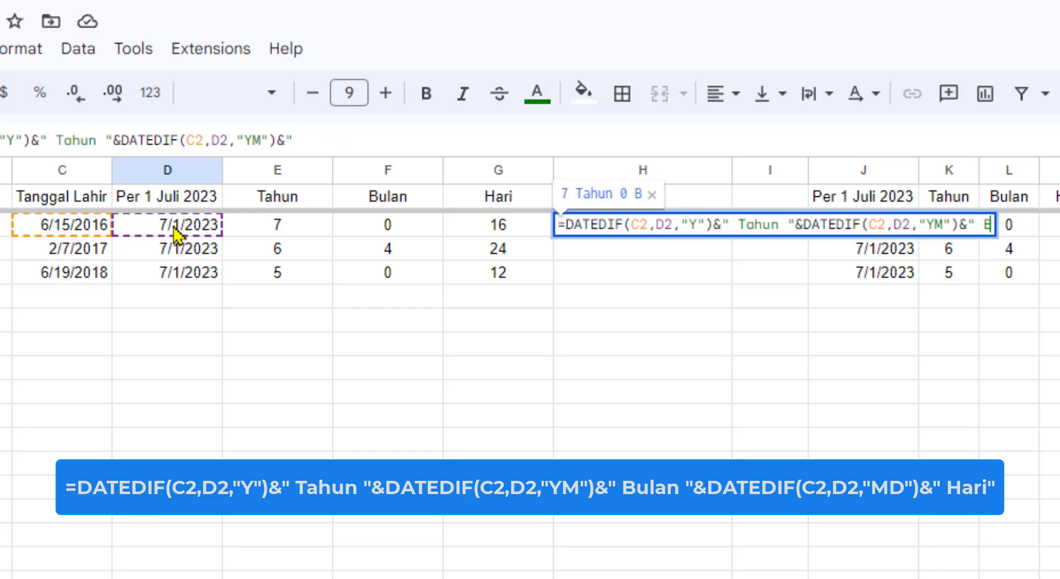
{"action": "type", "text": "ulan"}
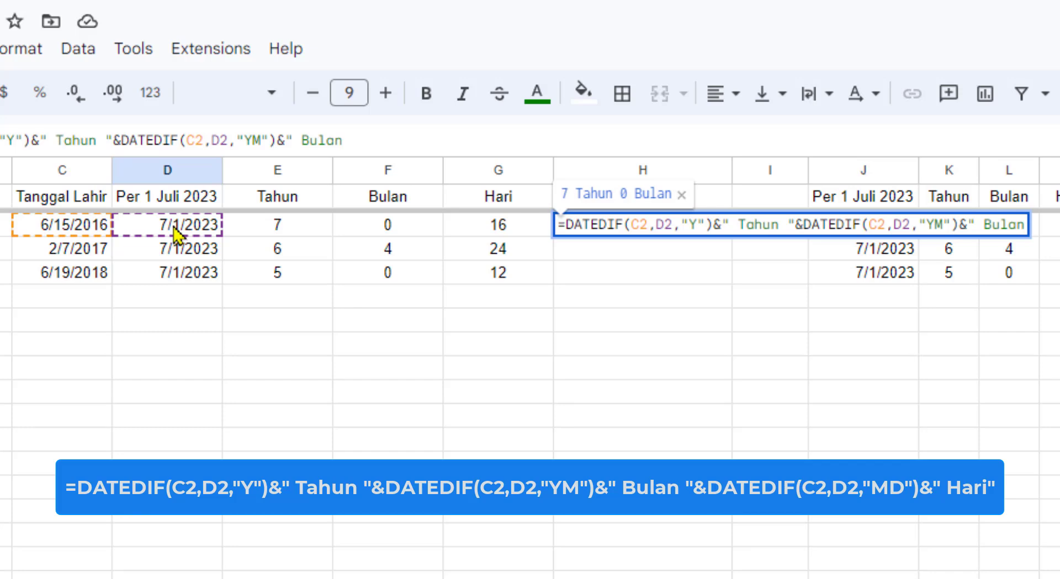
{"action": "type", "text": " \""}
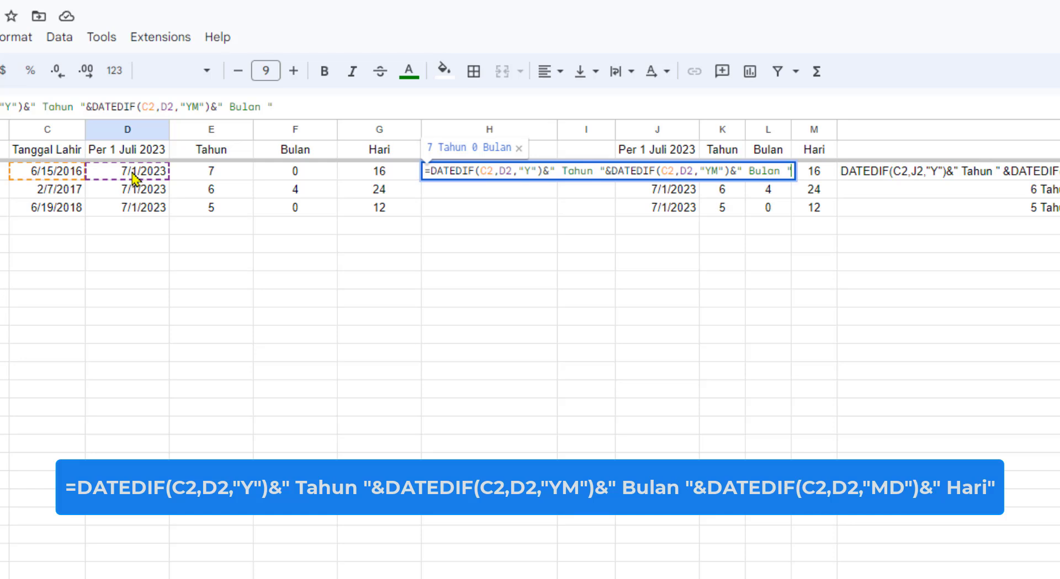
Append &DATEDIF(C2,D2,"MD")&" Hari" to H2 so it reads 7 Tahun 0 Bulan 16 Hari
{"action": "type", "text": "&"}
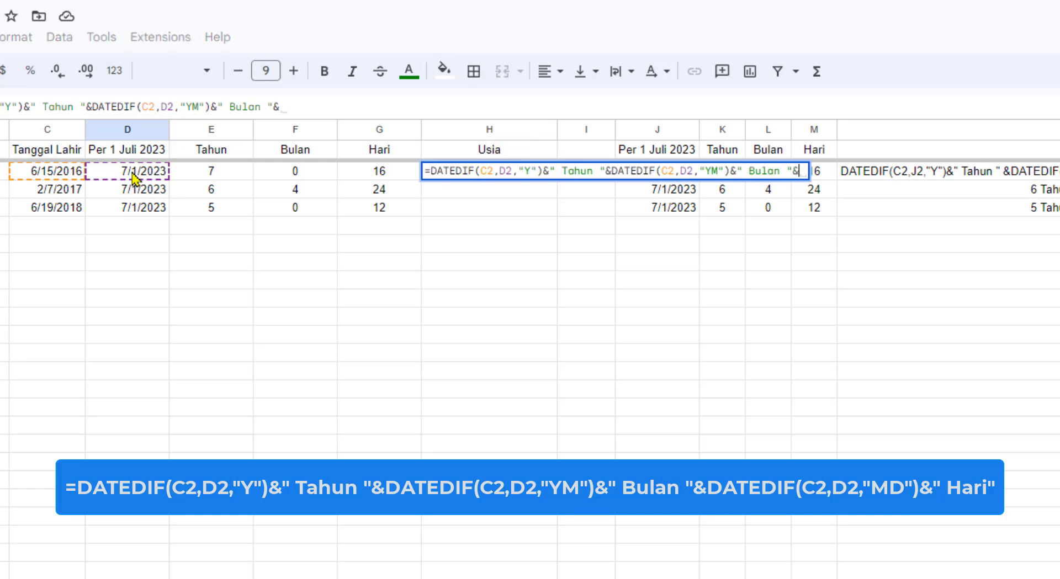
{"action": "type", "text": "DATED"}
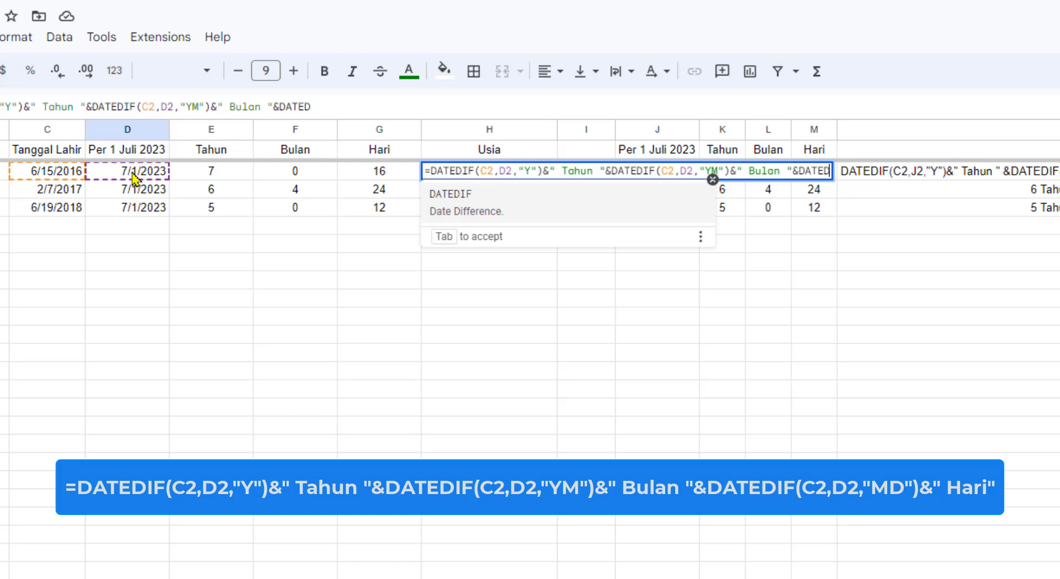
{"action": "type", "text": "IF"}
{"action": "type", "text": "("}
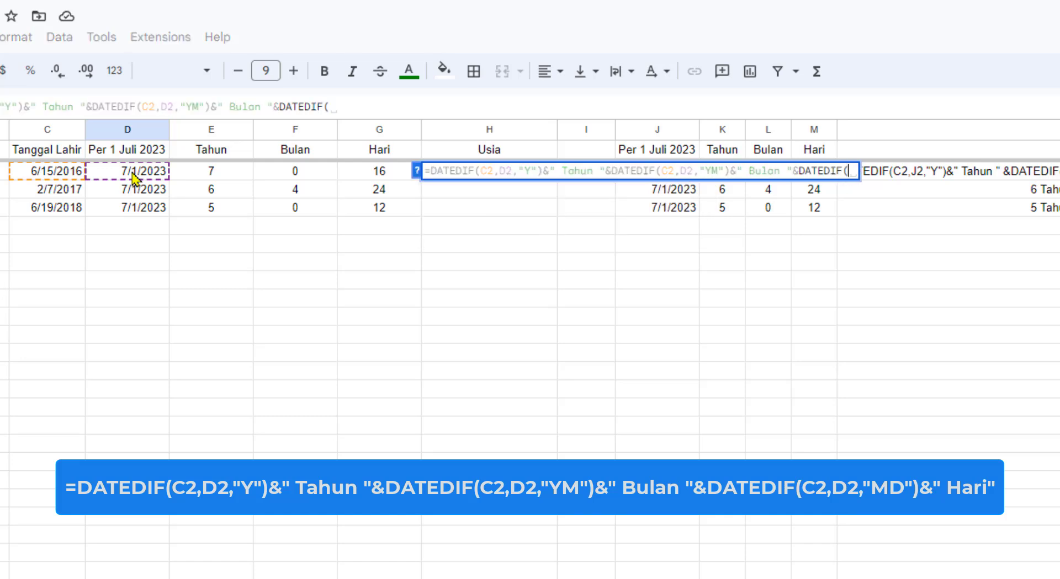
{"action": "left_click", "coordinate": [52, 175]}
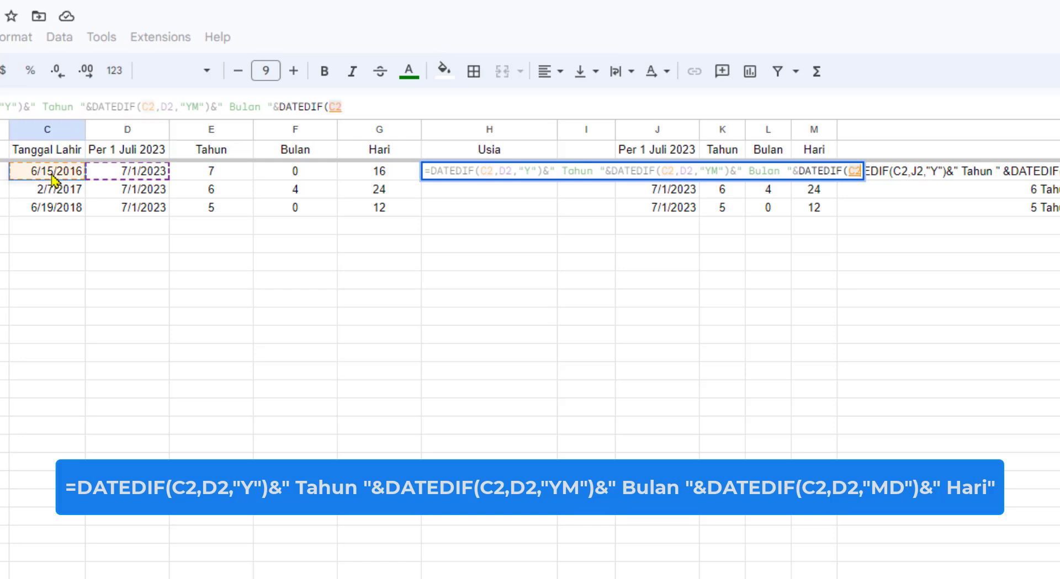
{"action": "type", "text": ","}
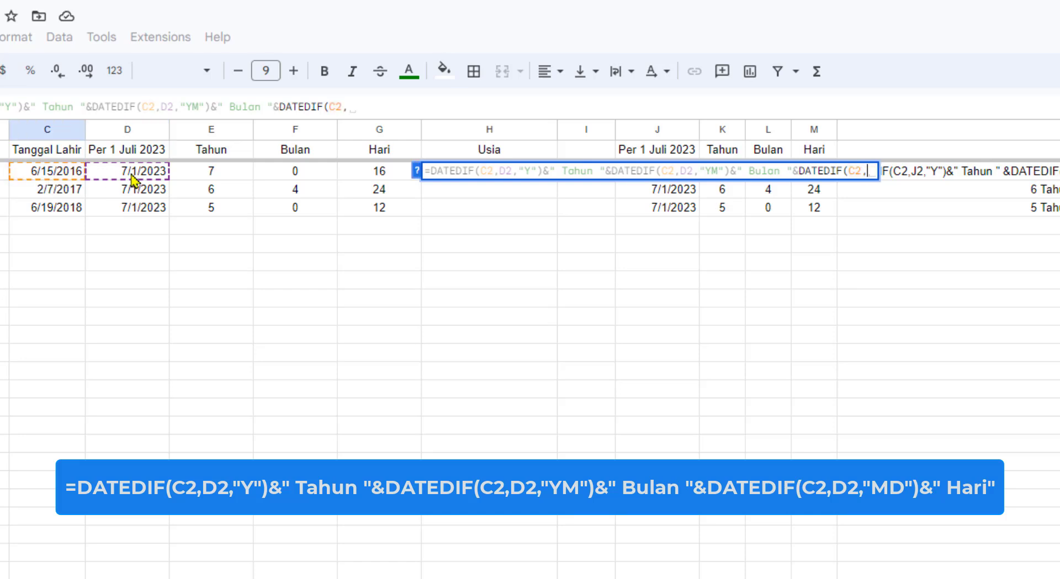
{"action": "left_click", "coordinate": [133, 175]}
{"action": "type", "text": ","}
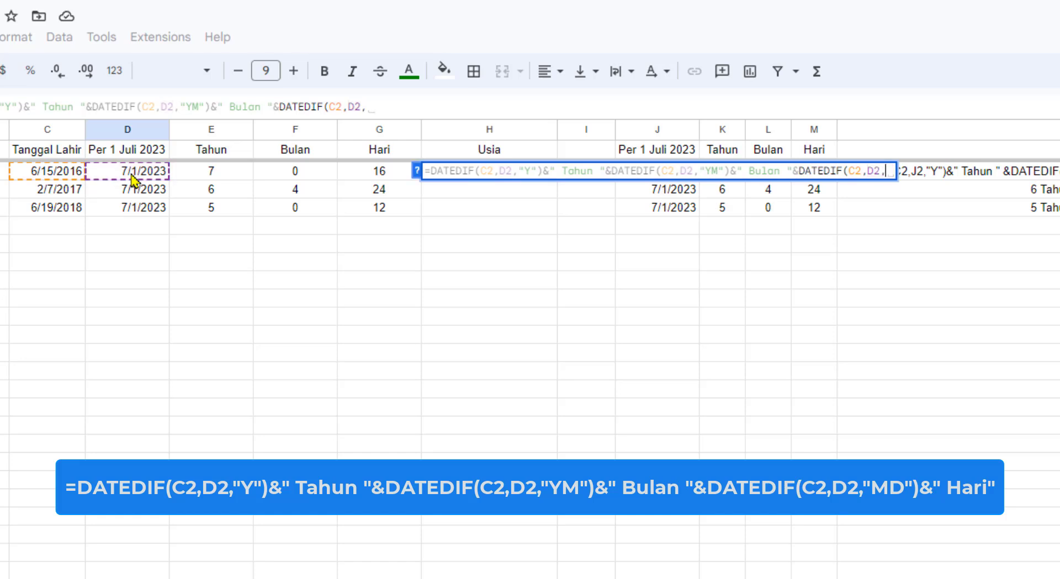
{"action": "type", "text": "\""}
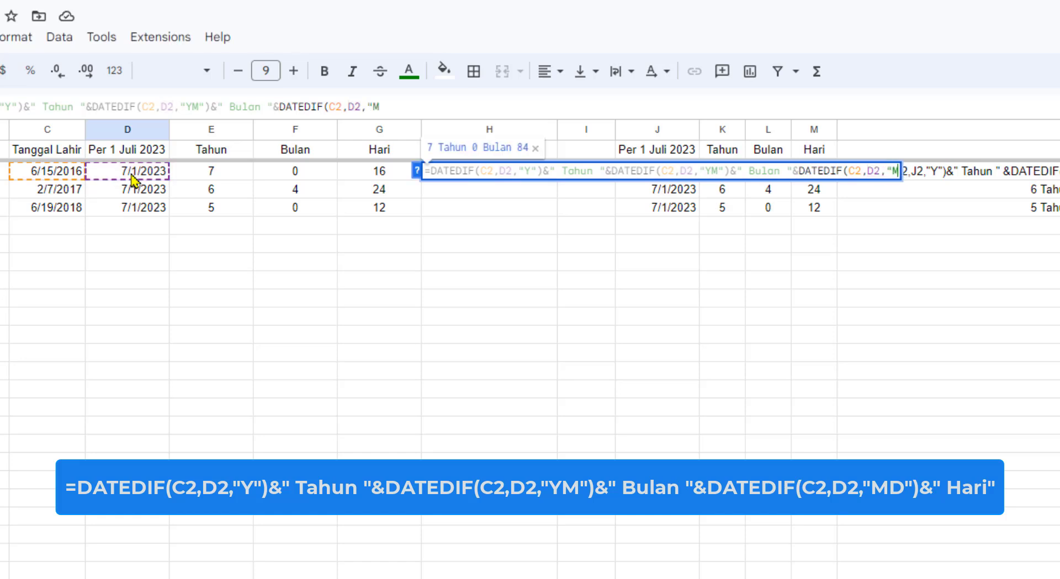
{"action": "type", "text": "MD"}
{"action": "type", "text": "\""}
{"action": "type", "text": ")"}
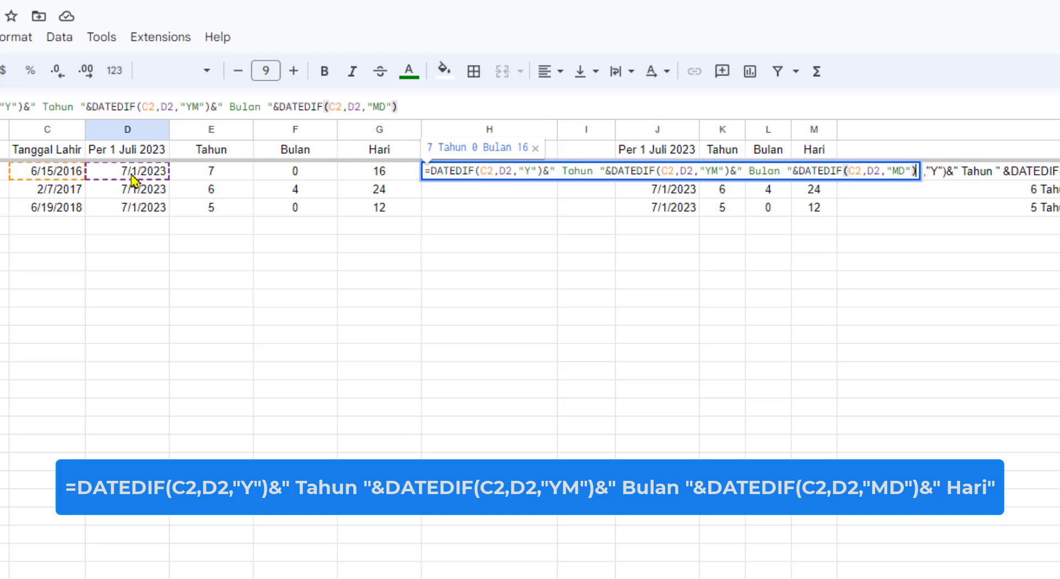
{"action": "type", "text": "&\""}
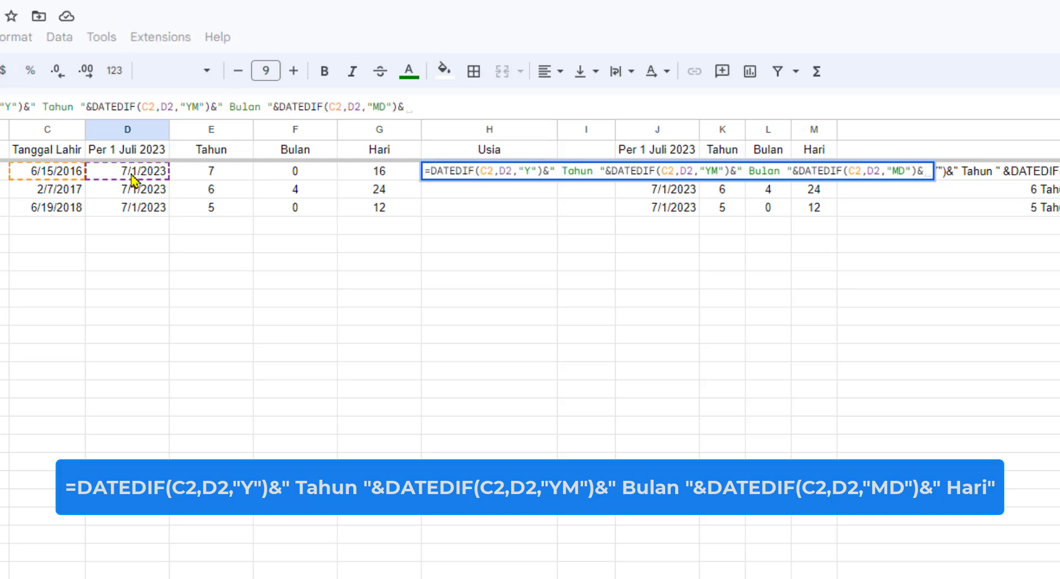
{"action": "type", "text": " H"}
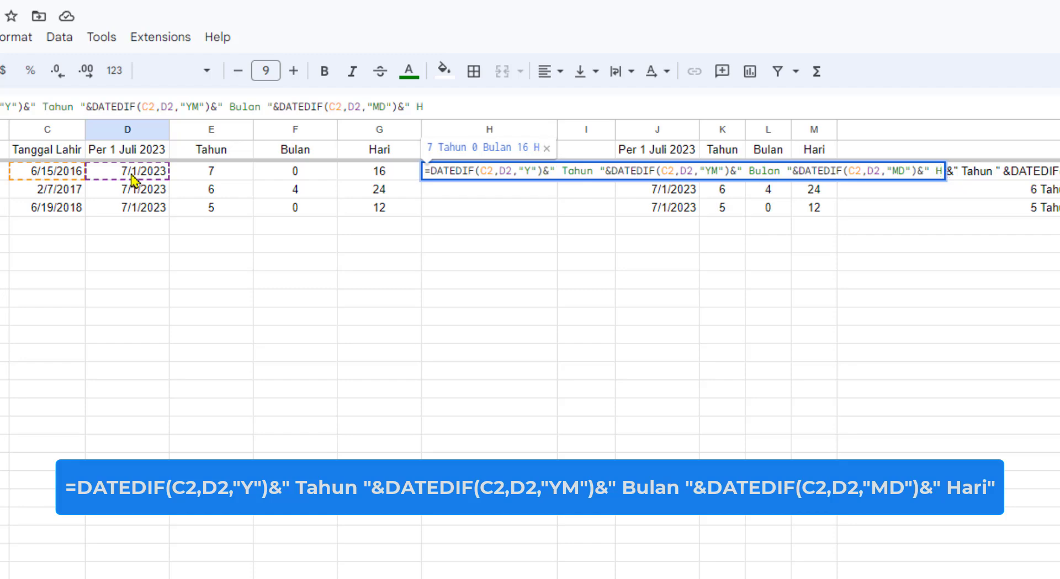
{"action": "type", "text": "ari\""}
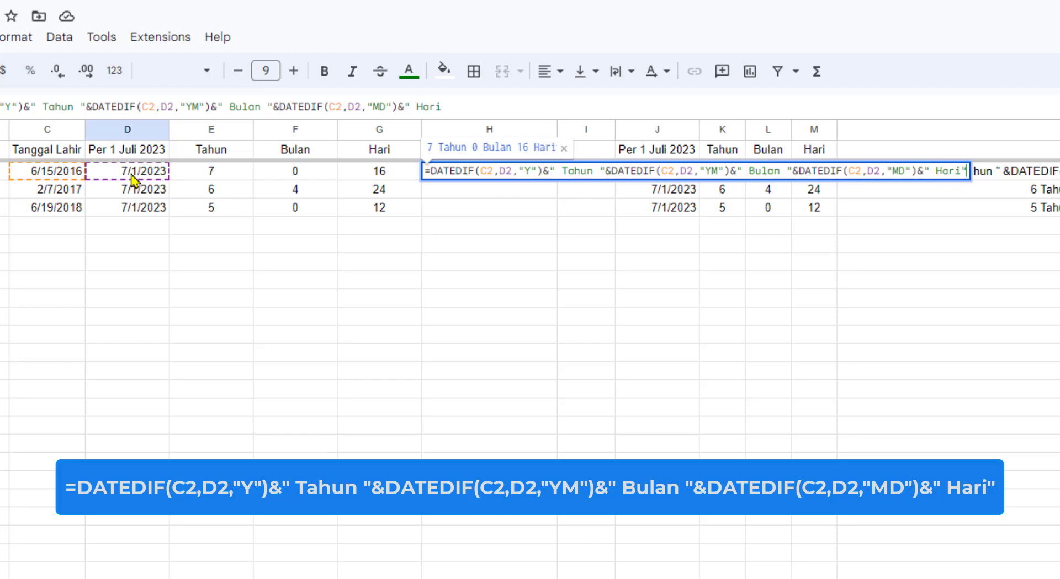
{"action": "key", "text": "Return"}
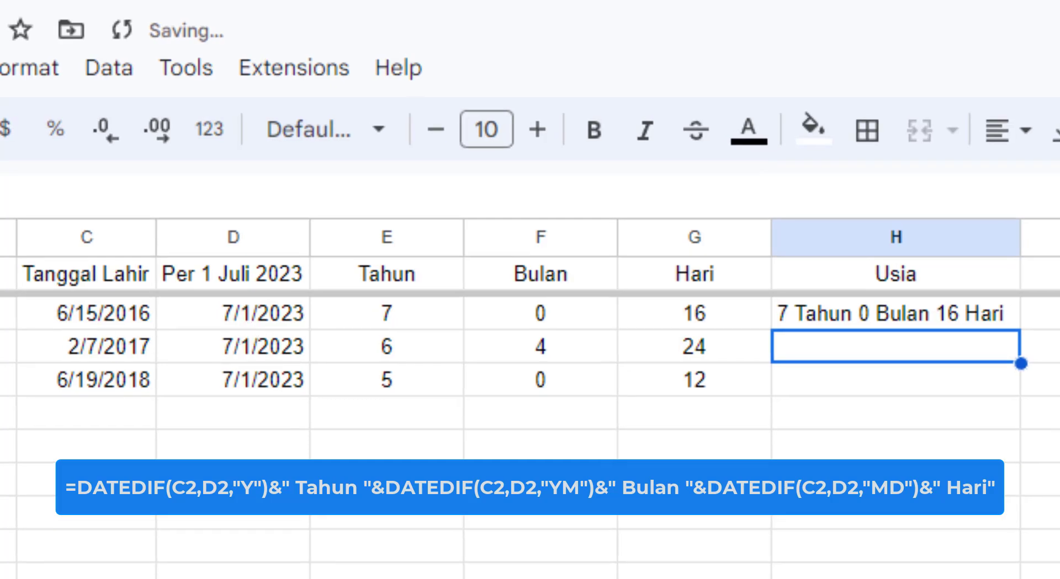
Check the H2 Usia result against row 2's Tahun, Bulan and Hari values
{"action": "left_click", "coordinate": [899, 324]}
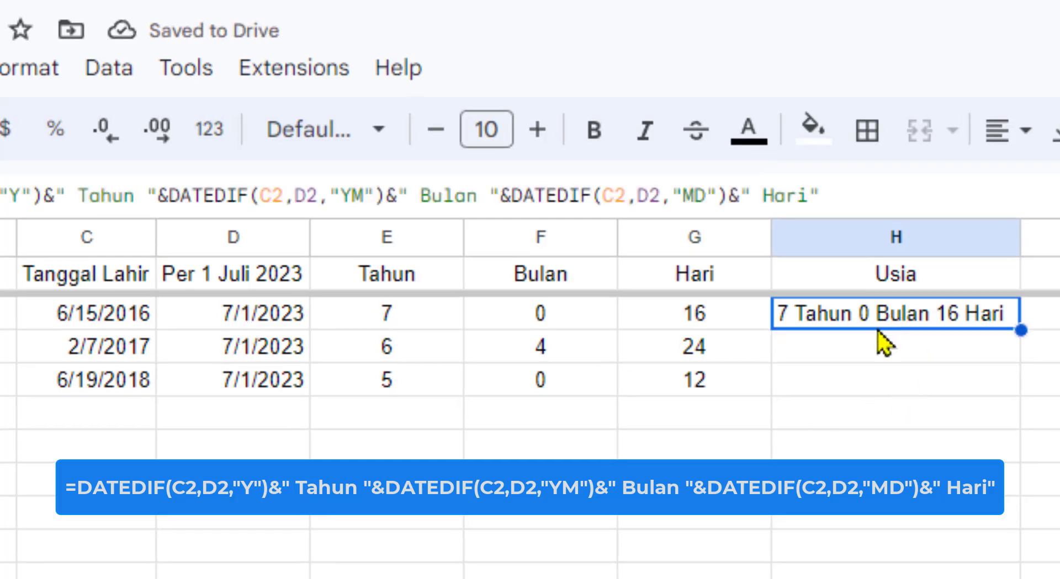
{"action": "left_click", "coordinate": [398, 316]}
{"action": "left_click", "coordinate": [547, 320]}
{"action": "left_click", "coordinate": [688, 321]}
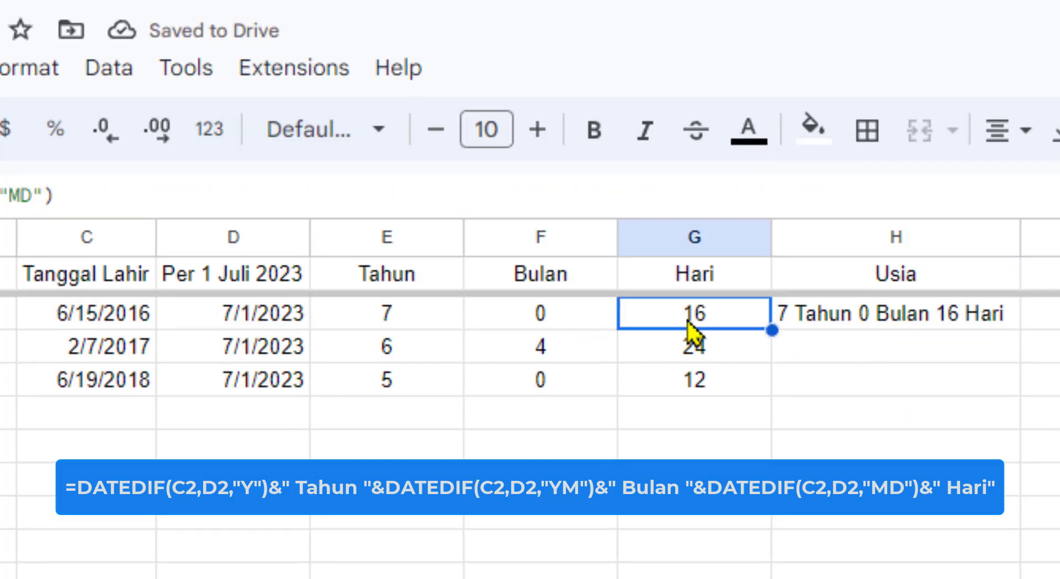
Fill the Usia formula from H2 down to H4, giving 6 Tahun 4 Bulan 24 Hari and 5 Tahun 0 Bulan 12 Hari
{"action": "left_click", "coordinate": [858, 326]}
{"action": "left_click_drag", "start_coordinate": [1020, 330], "coordinate": [1003, 386]}
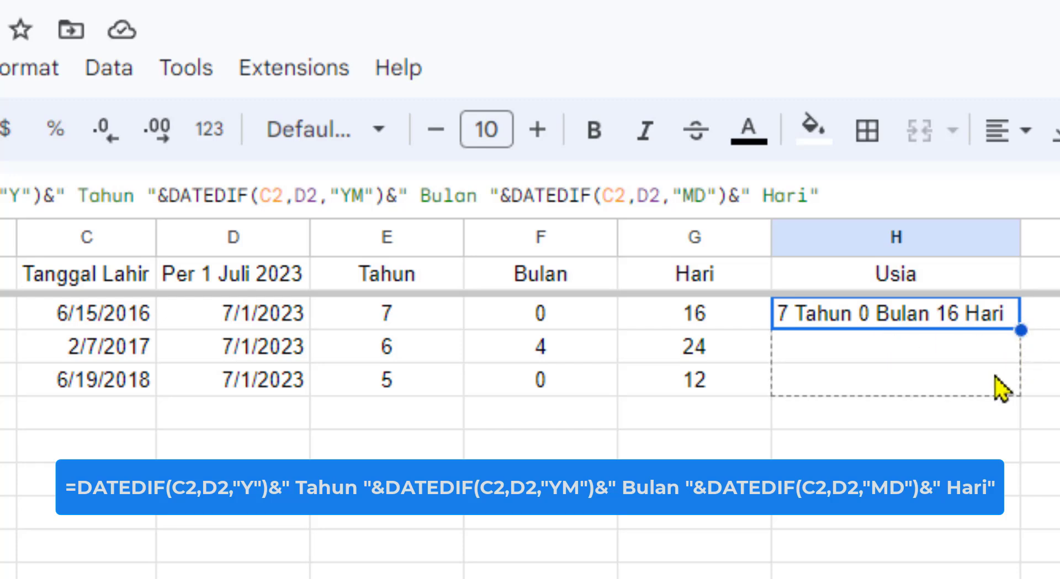
{"action": "left_click", "coordinate": [999, 525]}
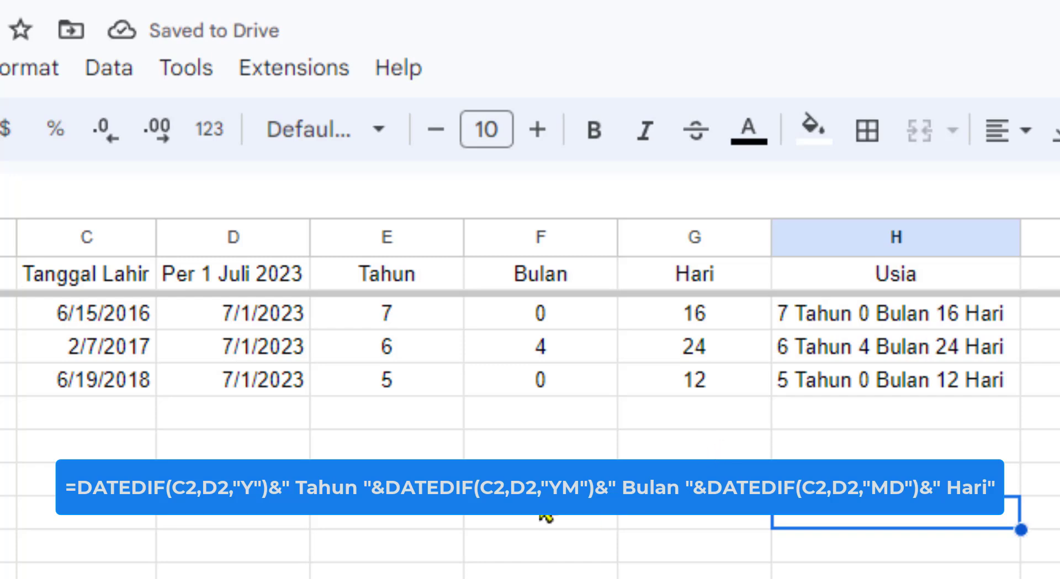
{"action": "left_click", "coordinate": [433, 321]}
{"action": "left_click", "coordinate": [426, 281]}
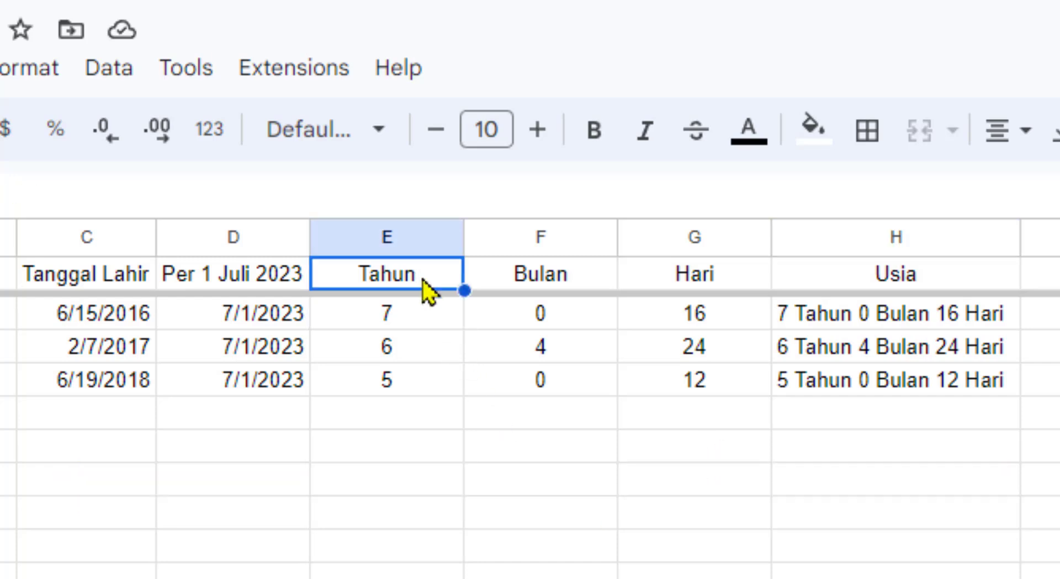
{"action": "left_click", "coordinate": [540, 274]}
{"action": "left_click", "coordinate": [697, 277]}
{"action": "left_click", "coordinate": [820, 572]}
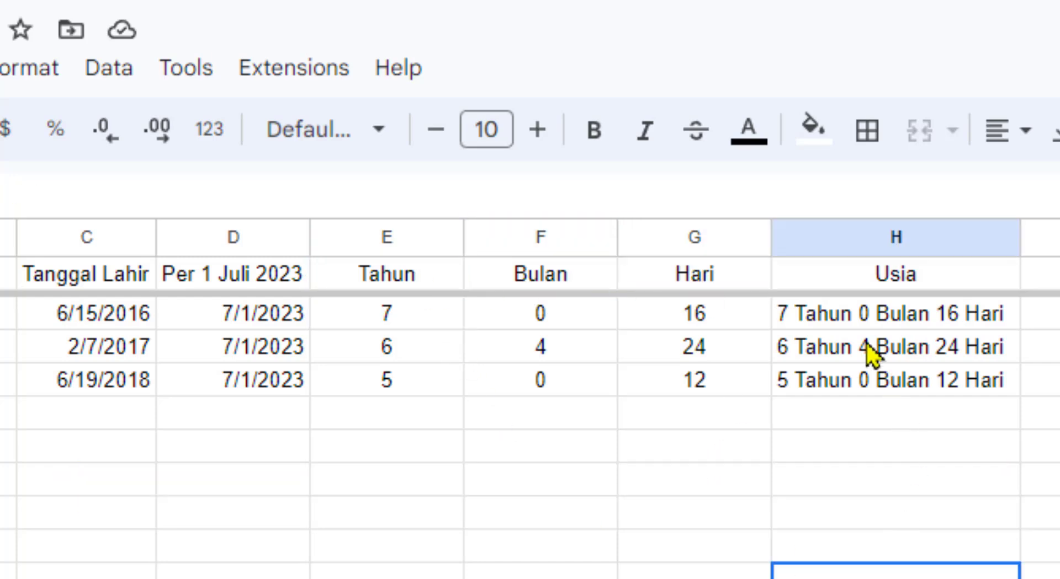
{"action": "left_click", "coordinate": [835, 324]}
{"action": "left_click", "coordinate": [860, 384]}
{"action": "left_click", "coordinate": [998, 489]}
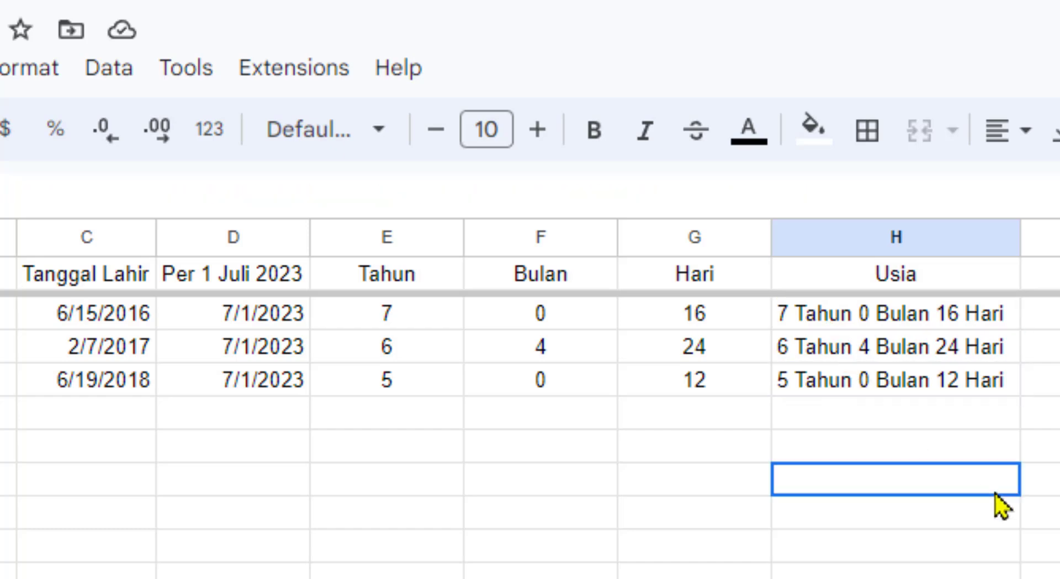
{"action": "left_click", "coordinate": [911, 315]}
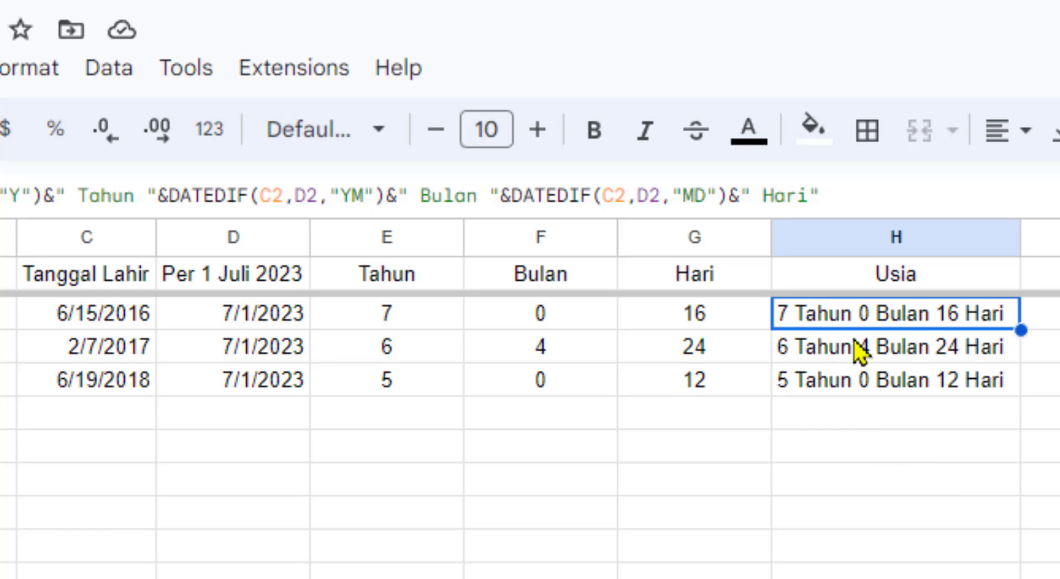
{"action": "left_click_drag", "start_coordinate": [866, 326], "coordinate": [882, 390]}
{"action": "left_click", "coordinate": [1048, 573]}
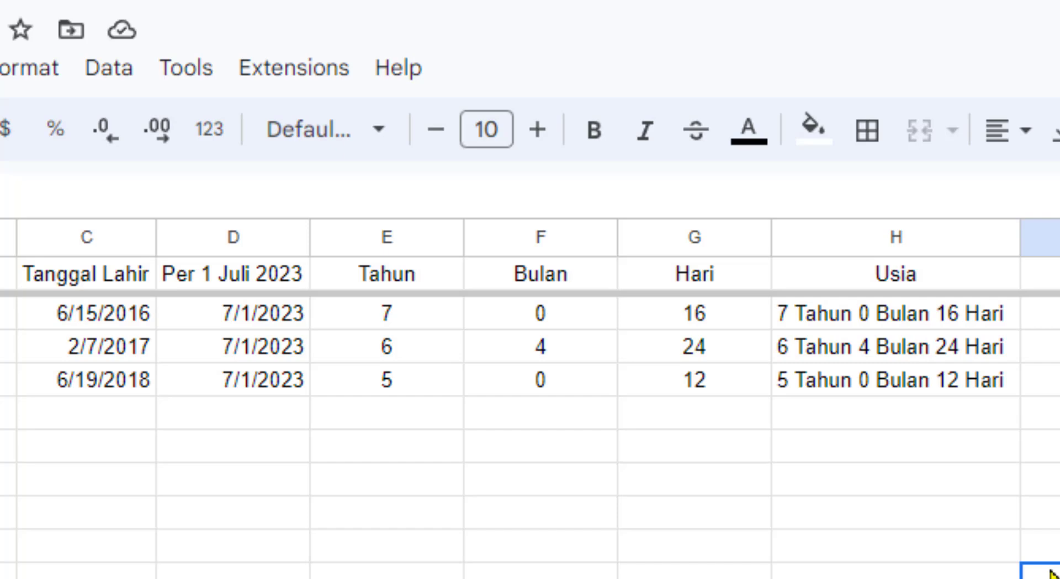
{"action": "left_click", "coordinate": [933, 322]}
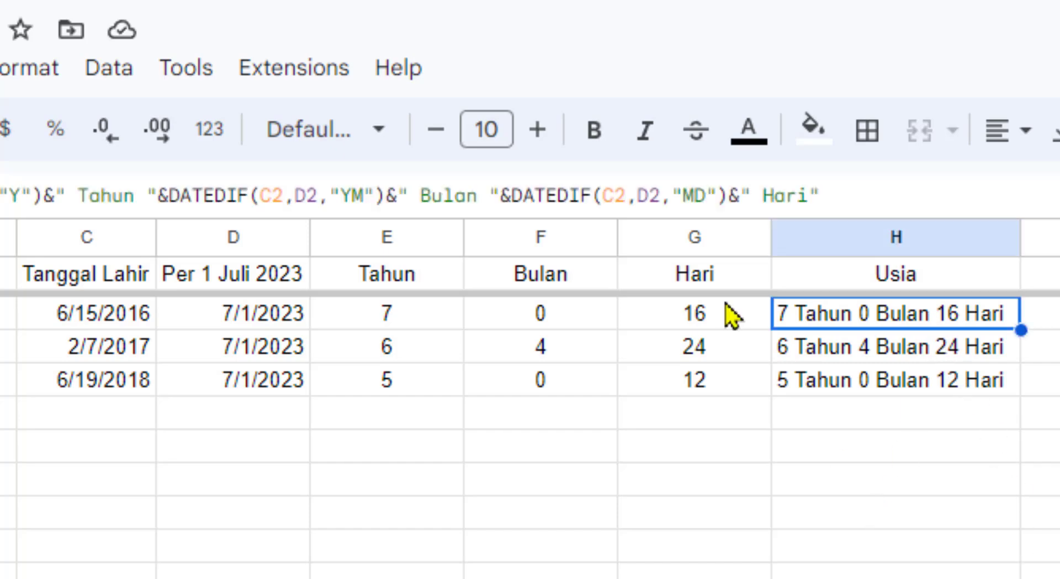